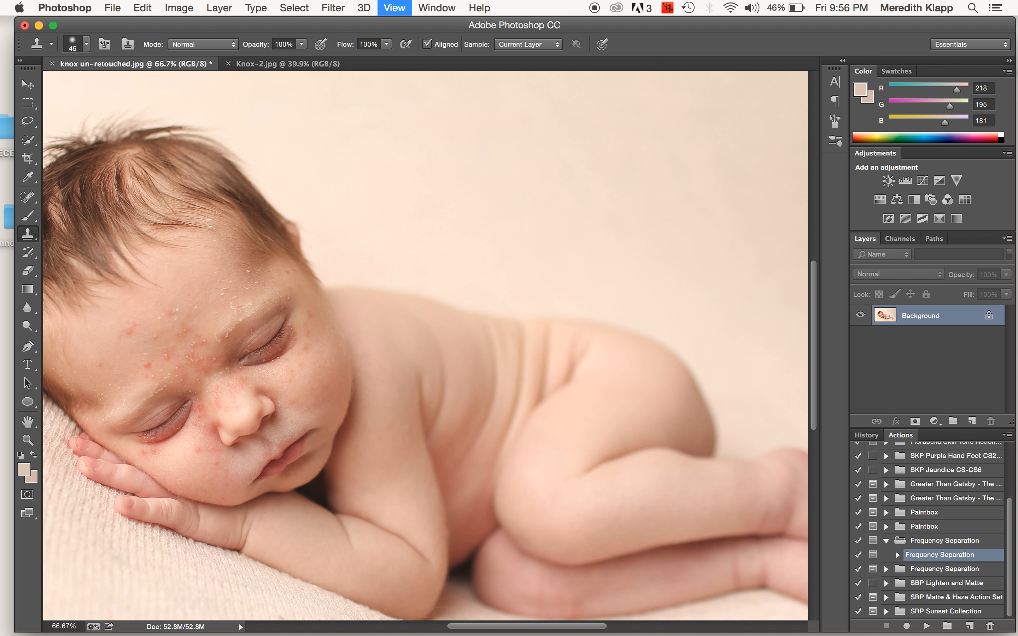
# Compare the baby's face at 100% in knox un-retouched.jpg and the finished Knox-2.jpg.
pyautogui.press('super+equal')
pyautogui.hscroll(-10, 236, 446)
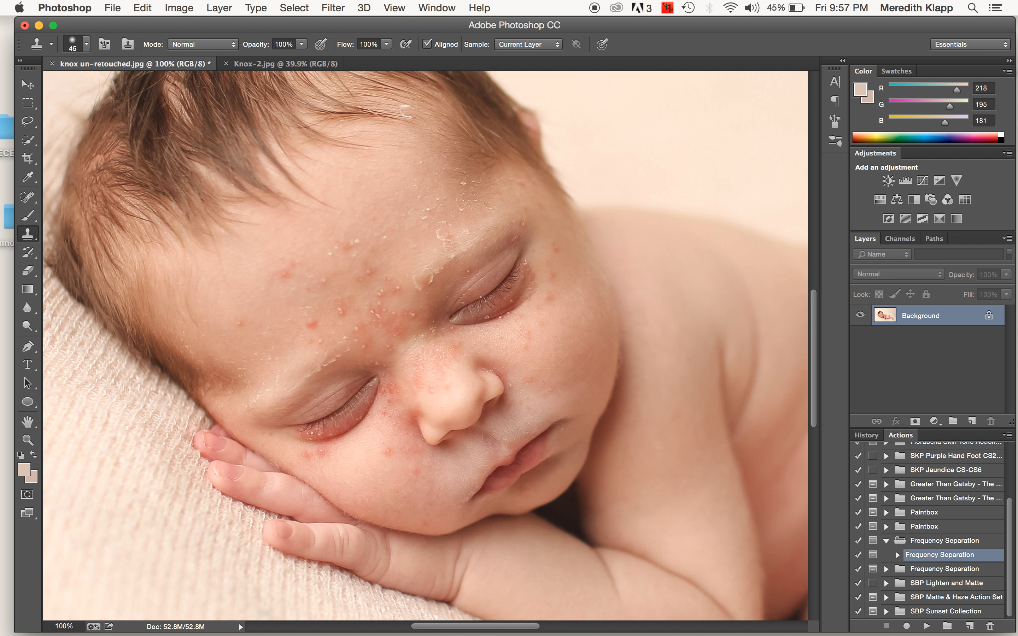
pyautogui.click(292, 66)
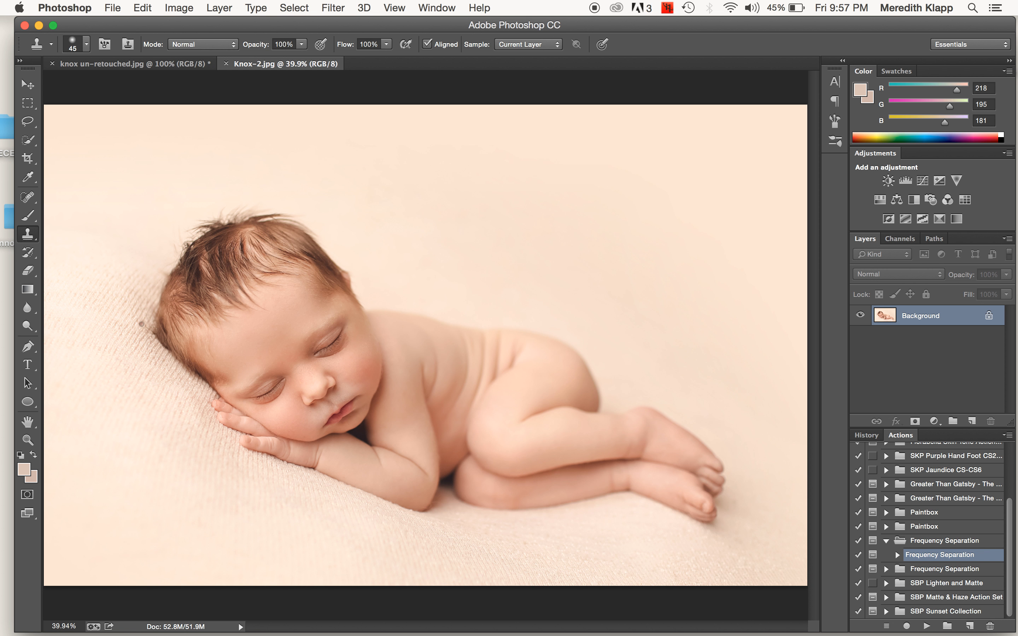
pyautogui.press('super+equal')
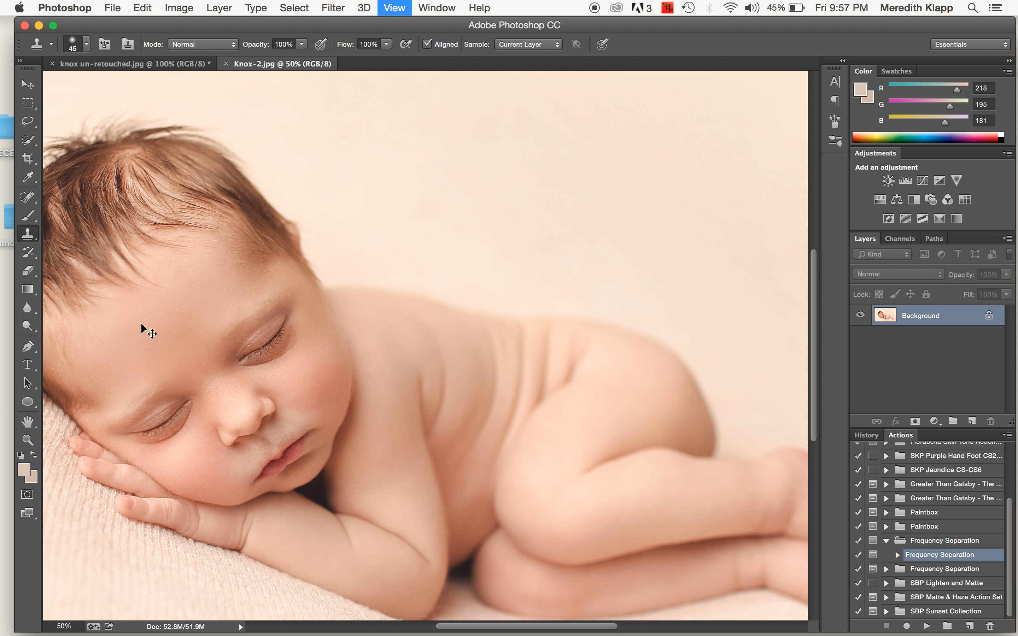
pyautogui.press('super+equal')
pyautogui.hscroll(-5, 170, 314)
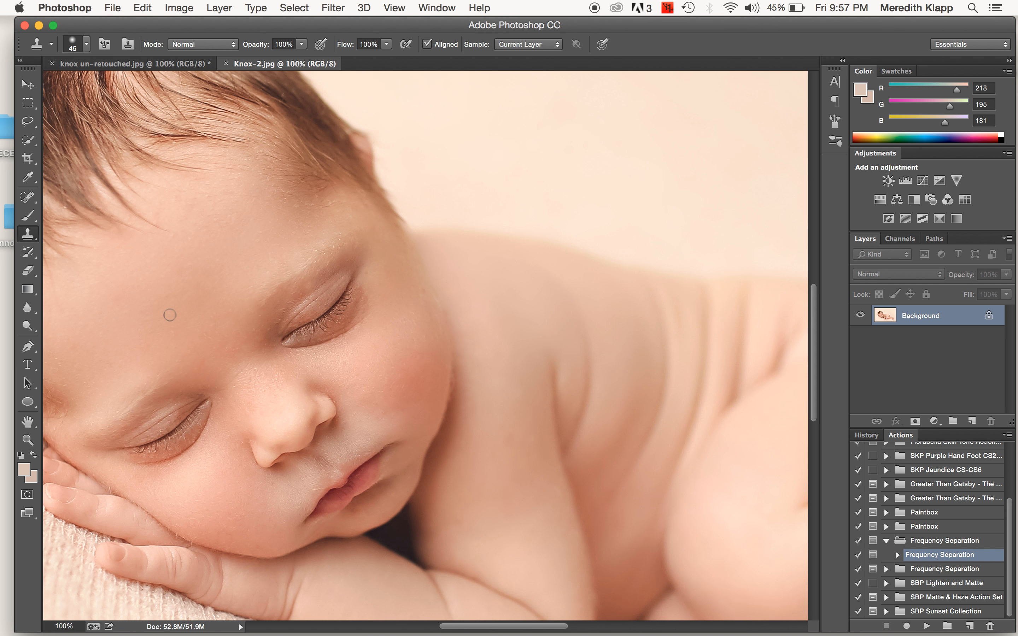
pyautogui.hscroll(-2, 170, 315)
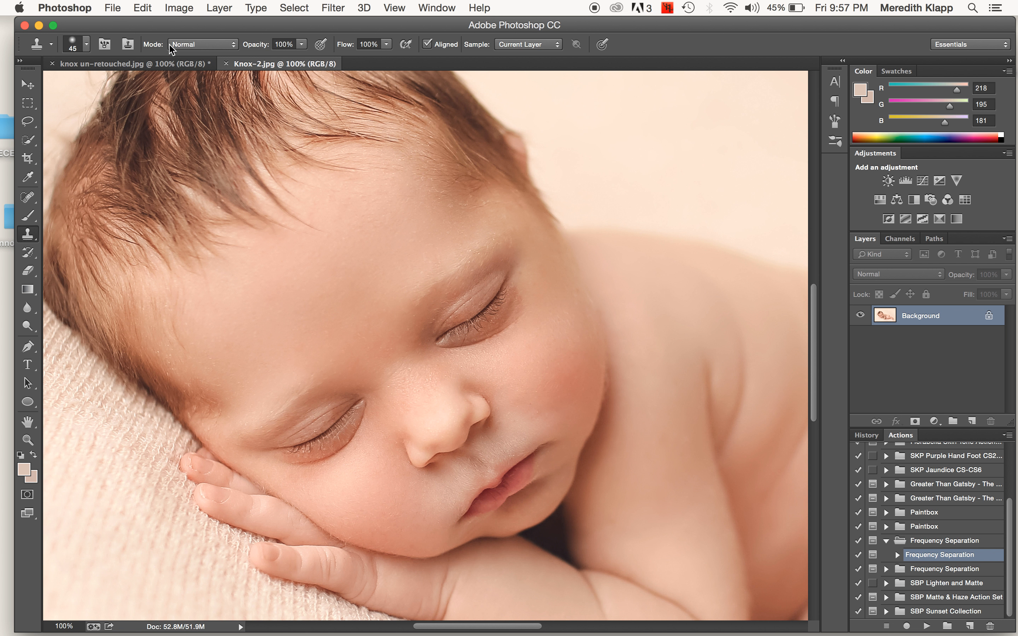
pyautogui.click(163, 64)
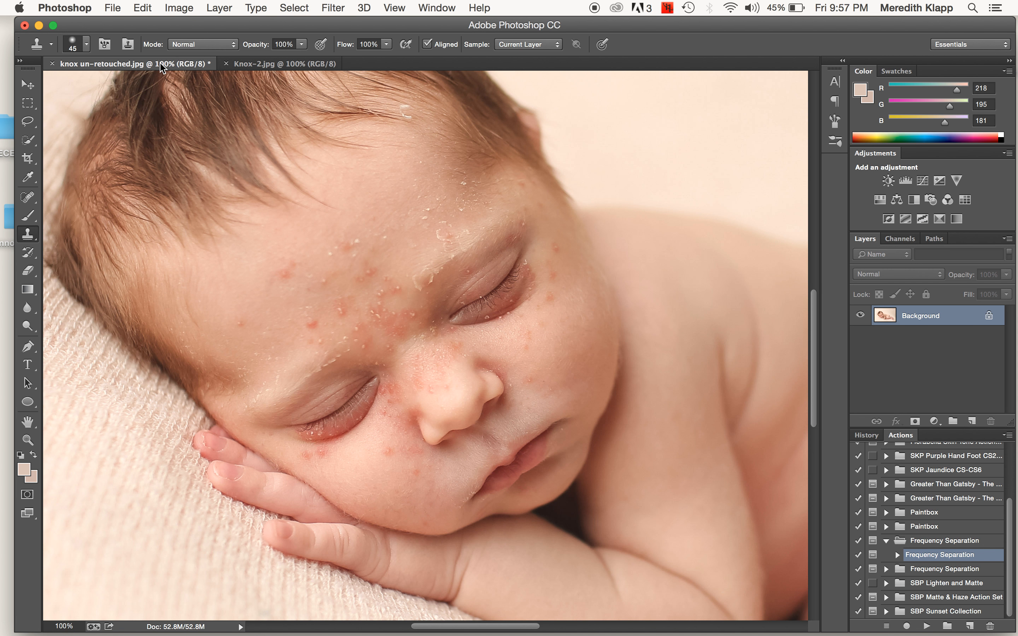
pyautogui.scroll(2, 112, 278)
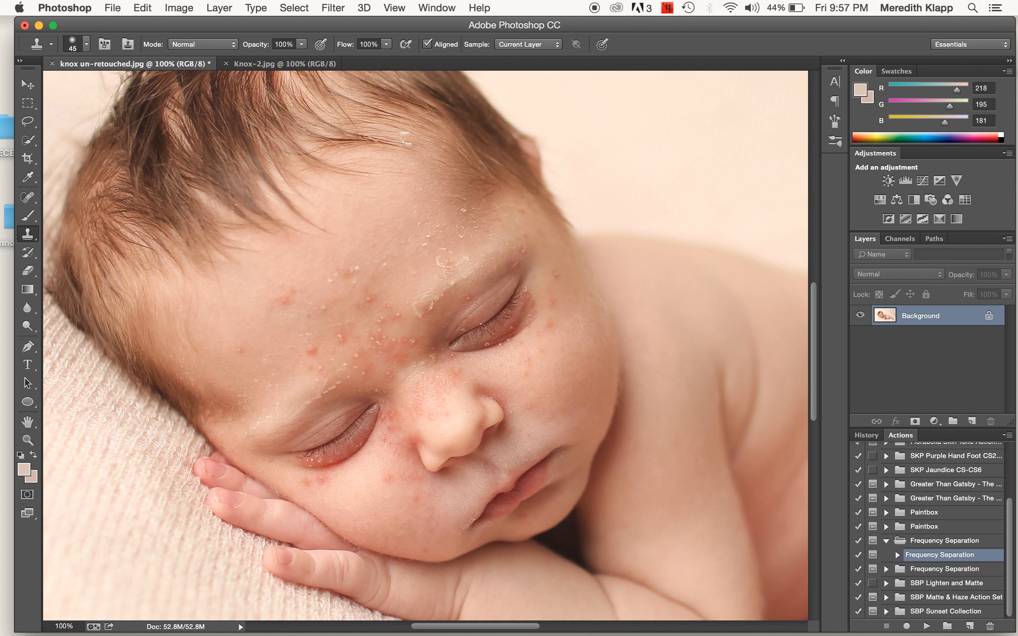
pyautogui.click(287, 64)
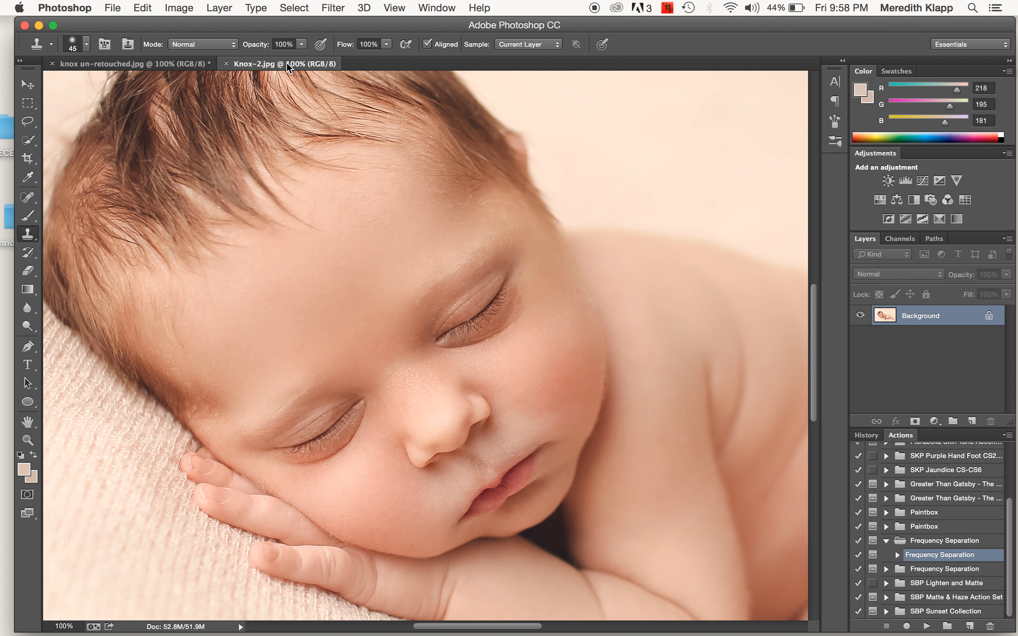
pyautogui.click(111, 65)
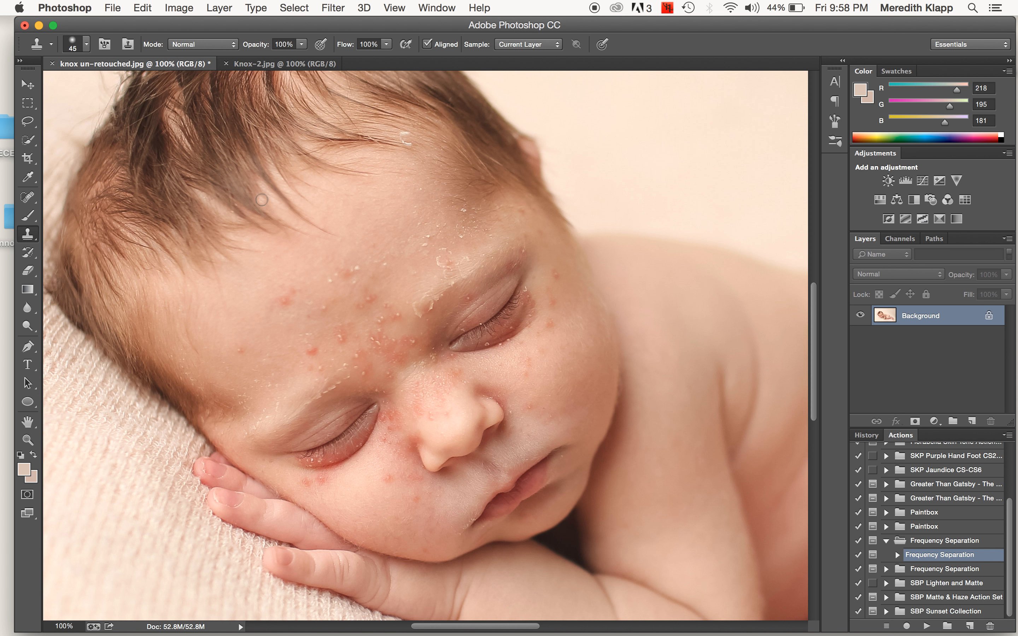
# Switch to Safari and review the Phlearn article on frequency separation retouching and its free Photoshop action.
pyautogui.hotkey('ctrl', 'Up')
pyautogui.click(678, 47)
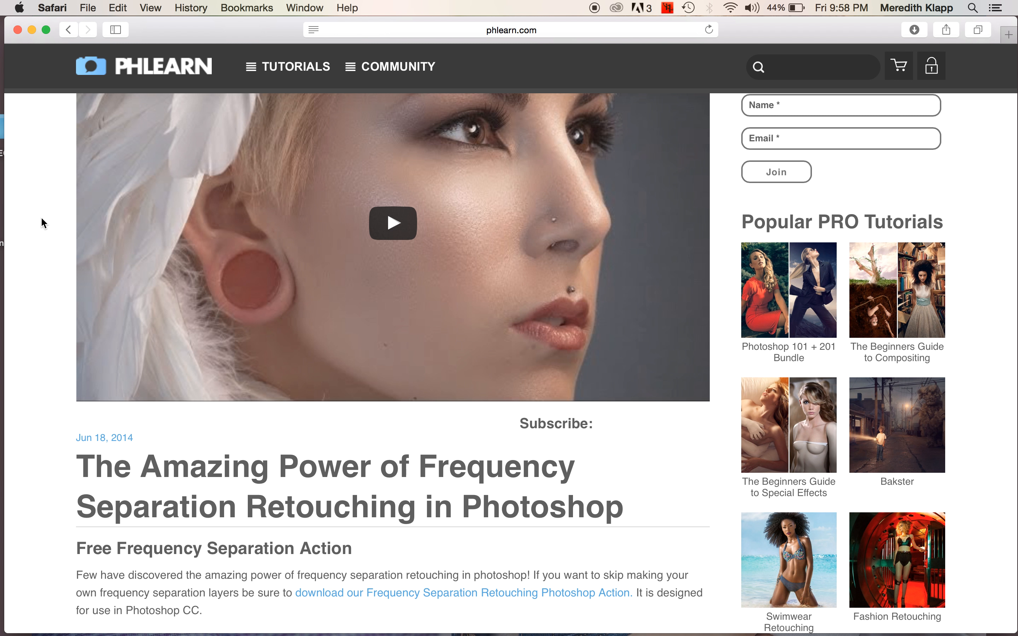
pyautogui.scroll(-2, 42, 223)
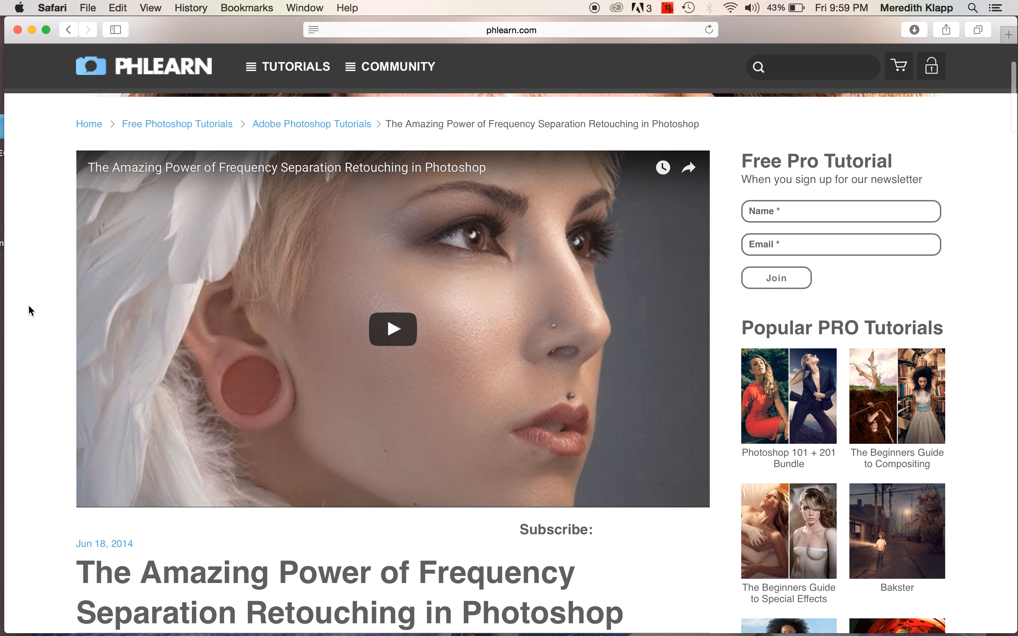
pyautogui.scroll(-5, 28, 304)
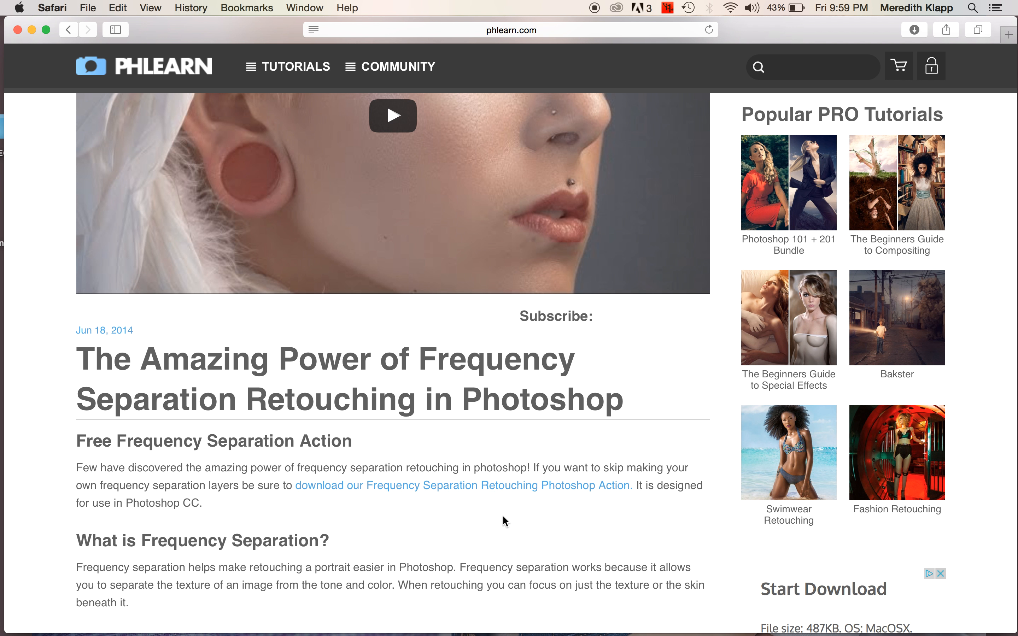
pyautogui.scroll(3, 40, 288)
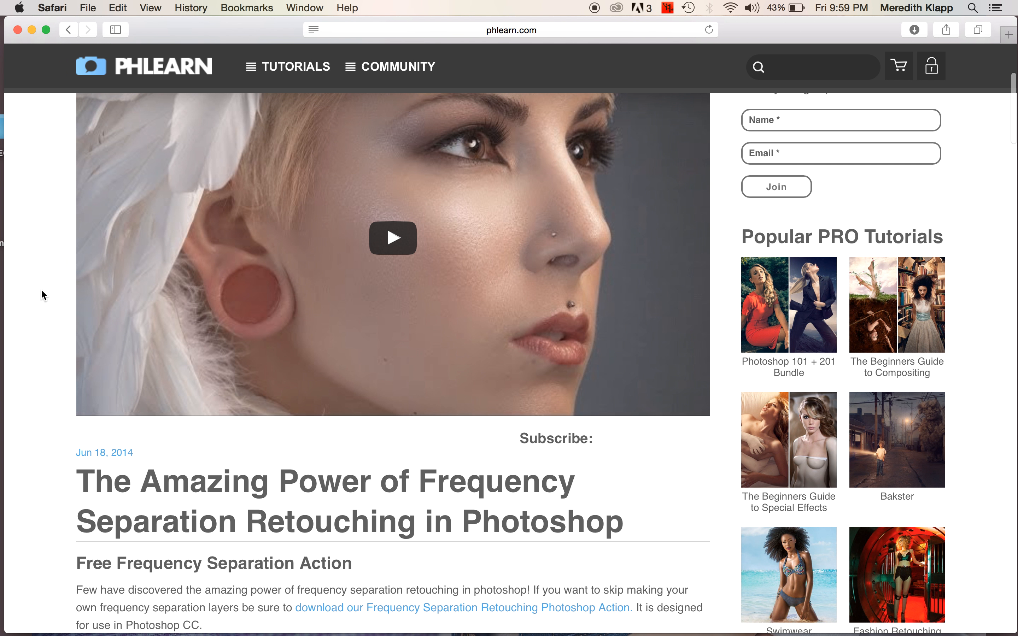
pyautogui.scroll(2, 277, 227)
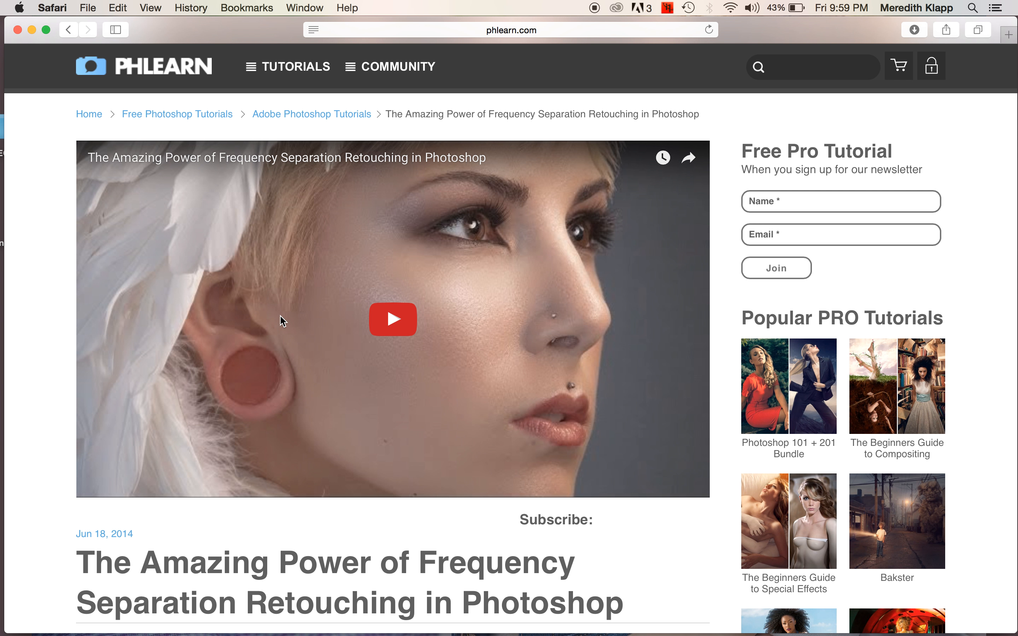
pyautogui.moveTo(1009, 4)
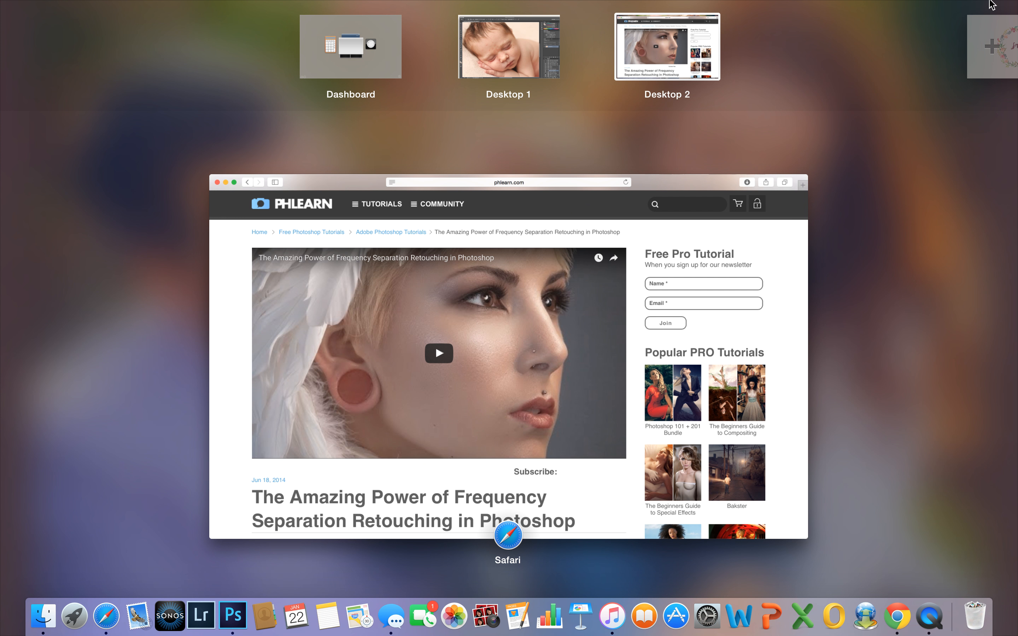
# Return to Photoshop and run the Frequency Separation action on knox un-retouched.jpg.
pyautogui.click(520, 56)
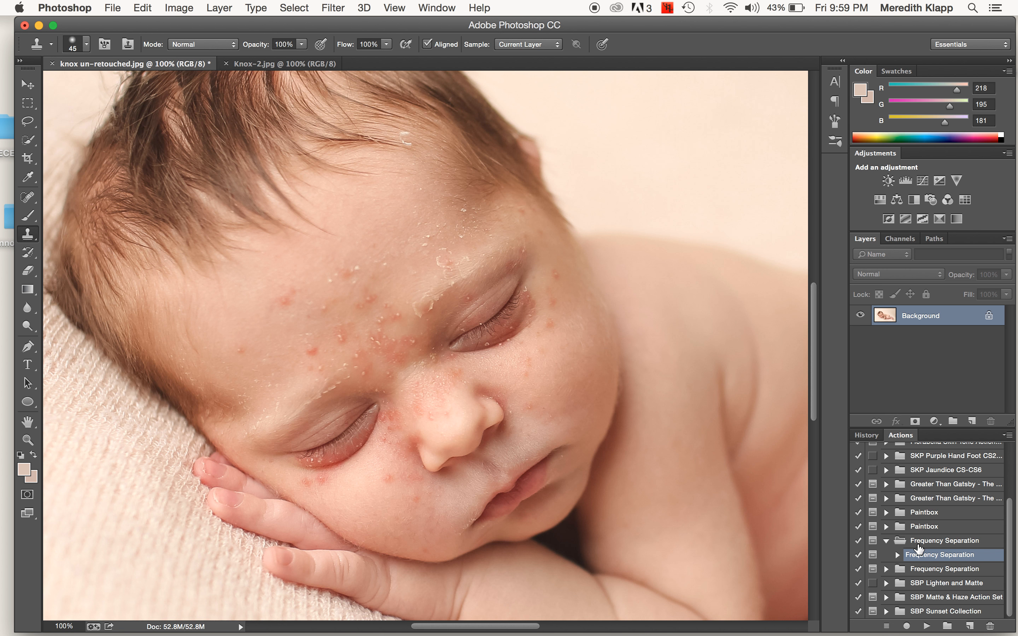
pyautogui.click(928, 626)
pyautogui.click(614, 234)
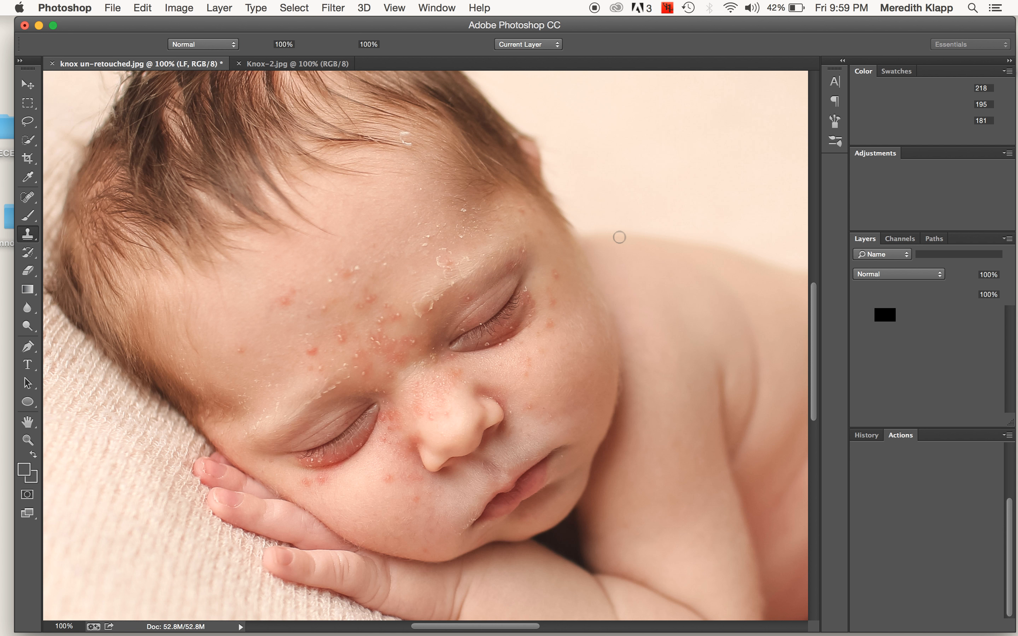
pyautogui.click(203, 141)
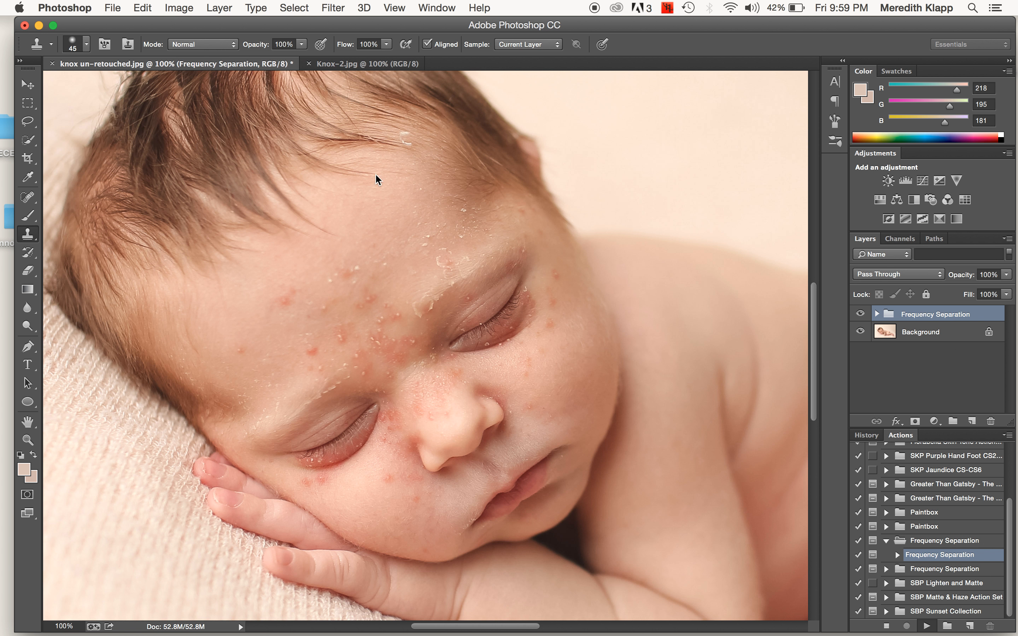
pyautogui.click(597, 244)
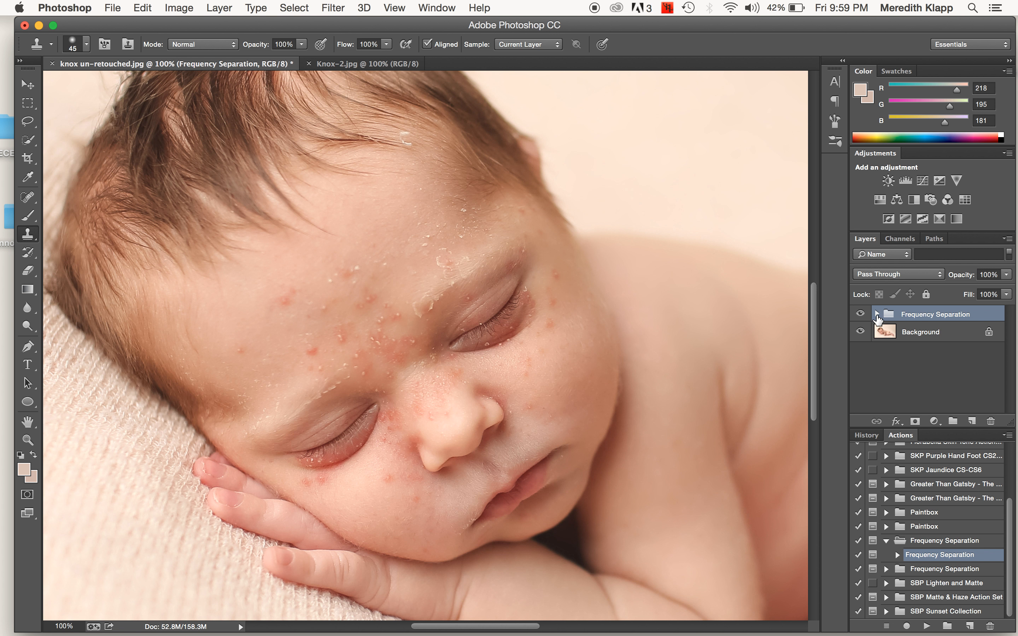
# Expand the Frequency Separation group and, on its LF layer, lasso the blotchy forehead patch nearest the hairline above the lower eye.
pyautogui.click(876, 314)
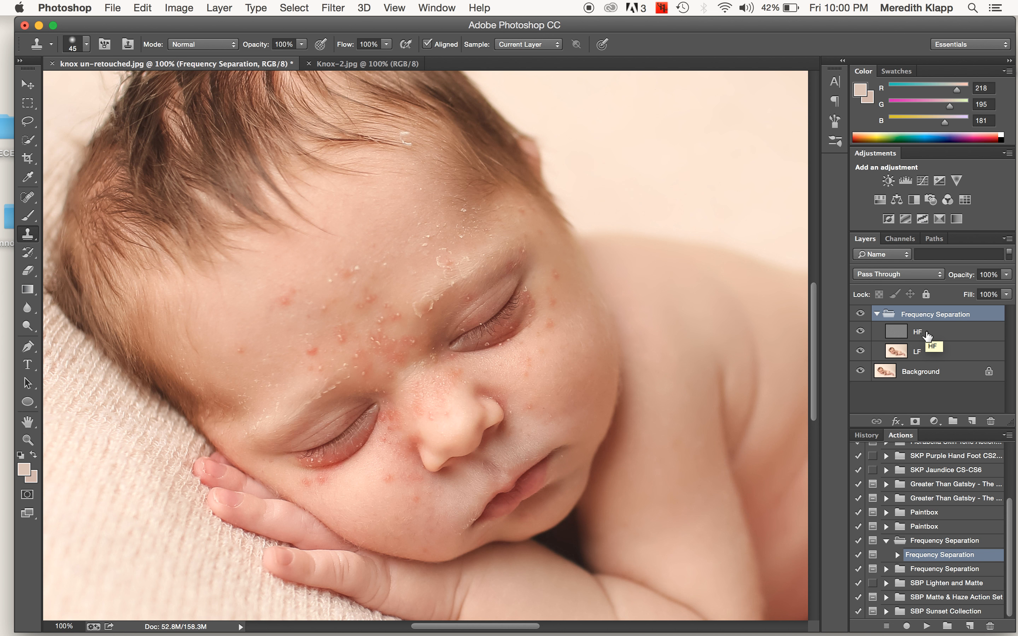
pyautogui.click(917, 354)
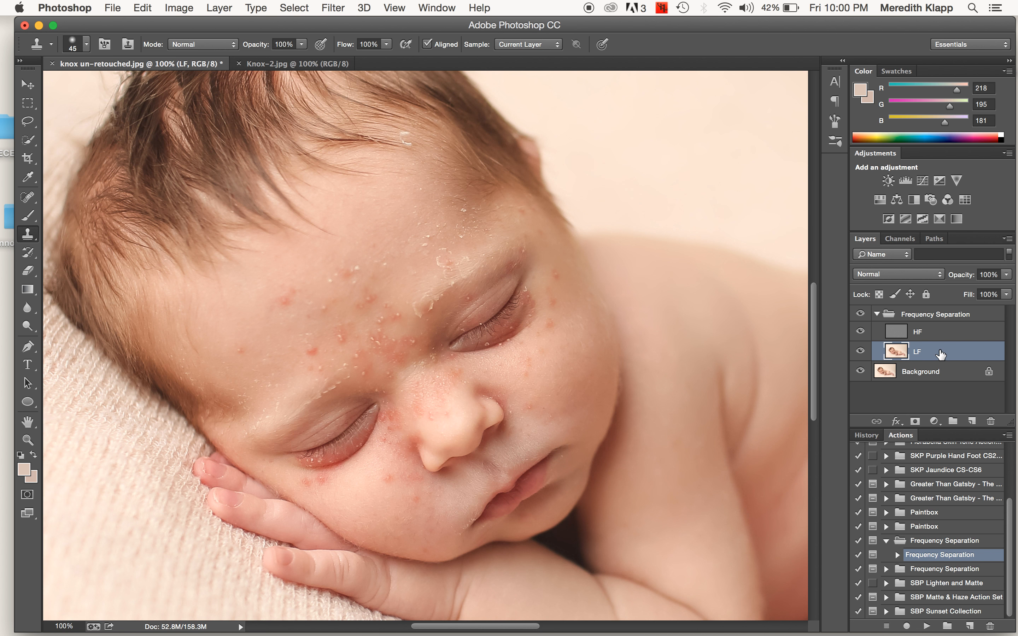
pyautogui.click(29, 123)
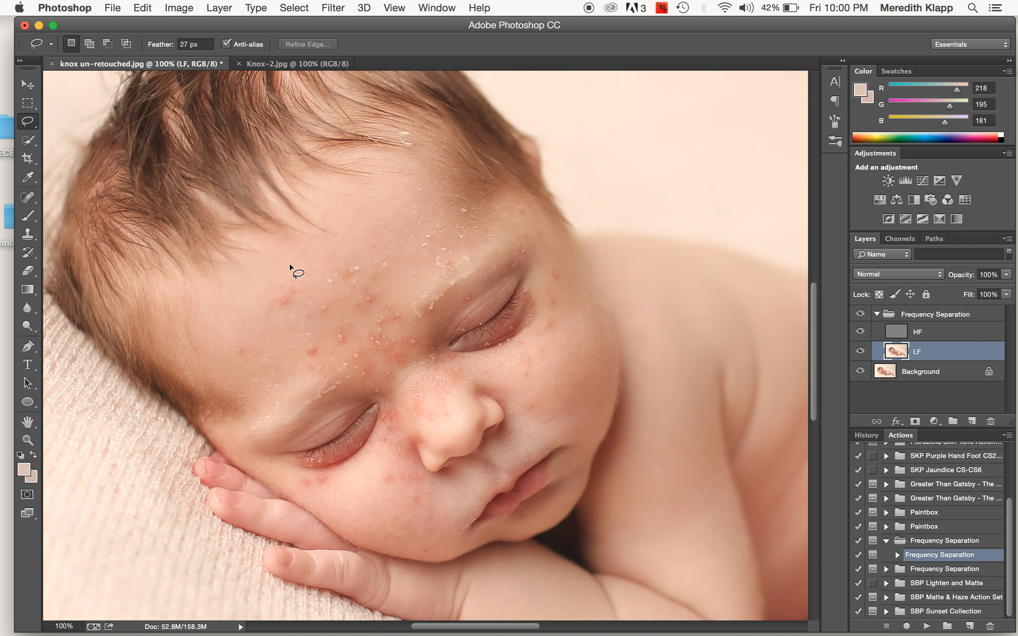
pyautogui.moveTo(236, 290); pyautogui.dragTo(217, 343)
pyautogui.moveTo(285, 265); pyautogui.dragTo(285, 265)
# Soften the selected forehead patch with a moderate Gaussian Blur, testing the radius up to 1000 pixels, and clear the selection.
pyautogui.press('super+alt+f')
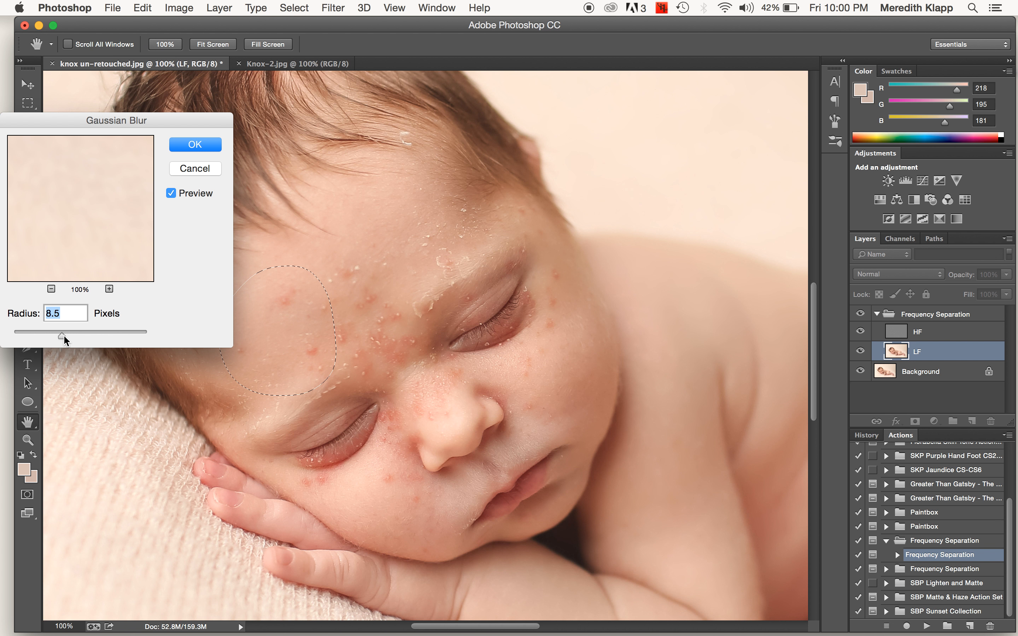
pyautogui.moveTo(64, 335); pyautogui.dragTo(72, 337)
pyautogui.moveTo(83, 336); pyautogui.dragTo(149, 335)
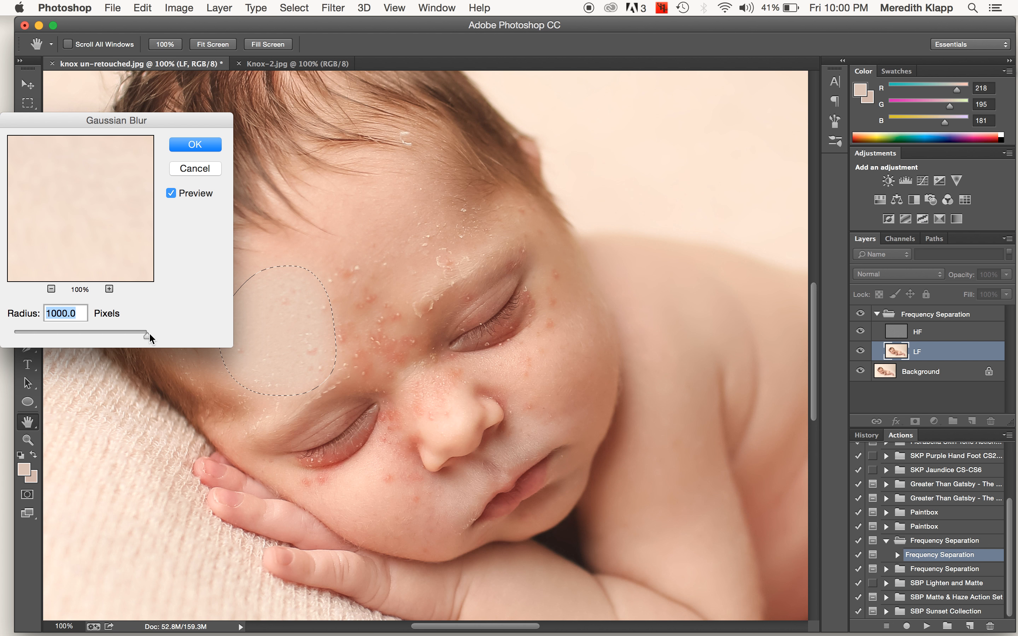
pyautogui.moveTo(148, 332); pyautogui.dragTo(84, 336)
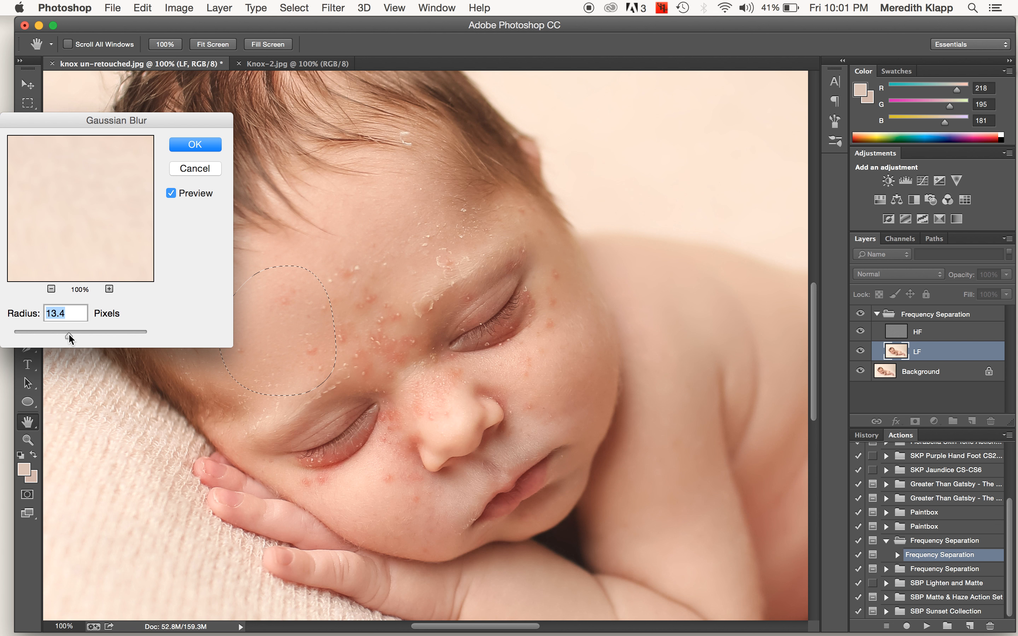
pyautogui.moveTo(73, 333); pyautogui.dragTo(74, 333)
pyautogui.click(202, 144)
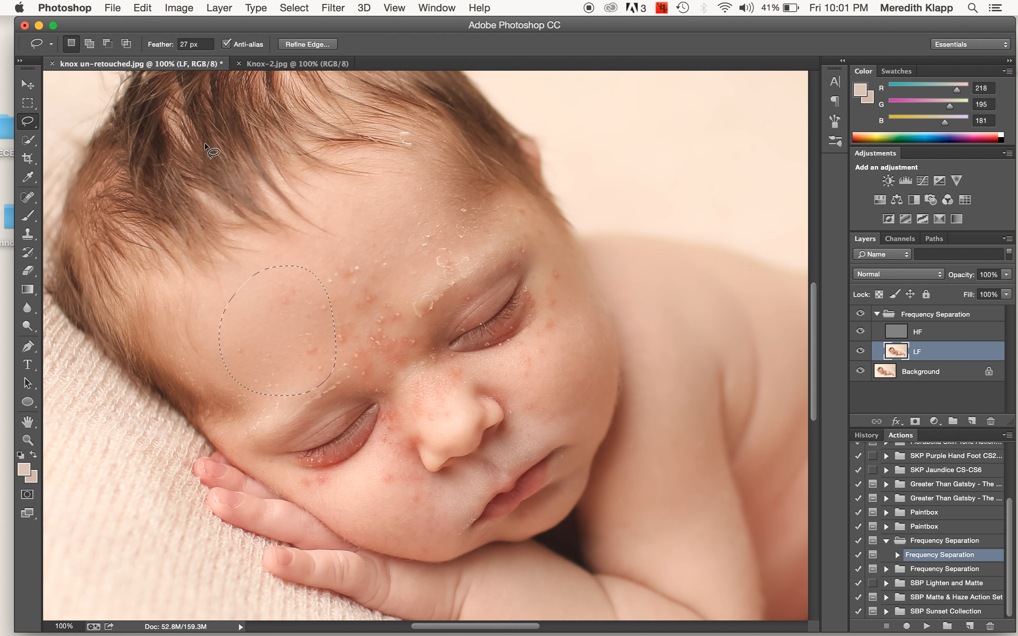
pyautogui.press('super+d')
# Lasso the red blotches on the forehead just above the brows' midpoint and apply a Gaussian Blur of 37.4 pixels.
pyautogui.moveTo(351, 285); pyautogui.dragTo(324, 296)
pyautogui.click(336, 9)
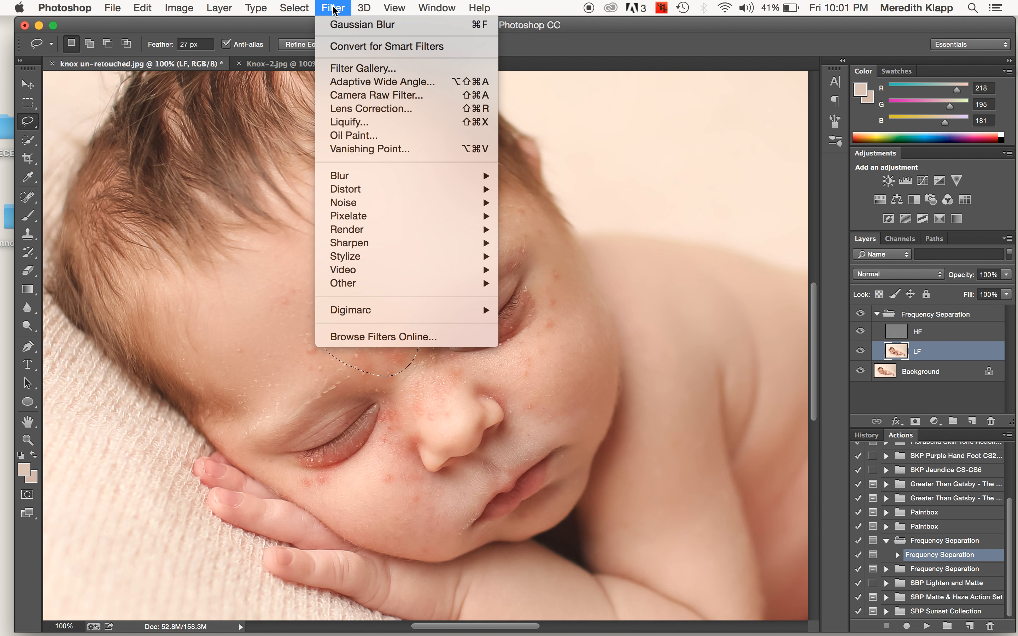
pyautogui.moveTo(344, 176)
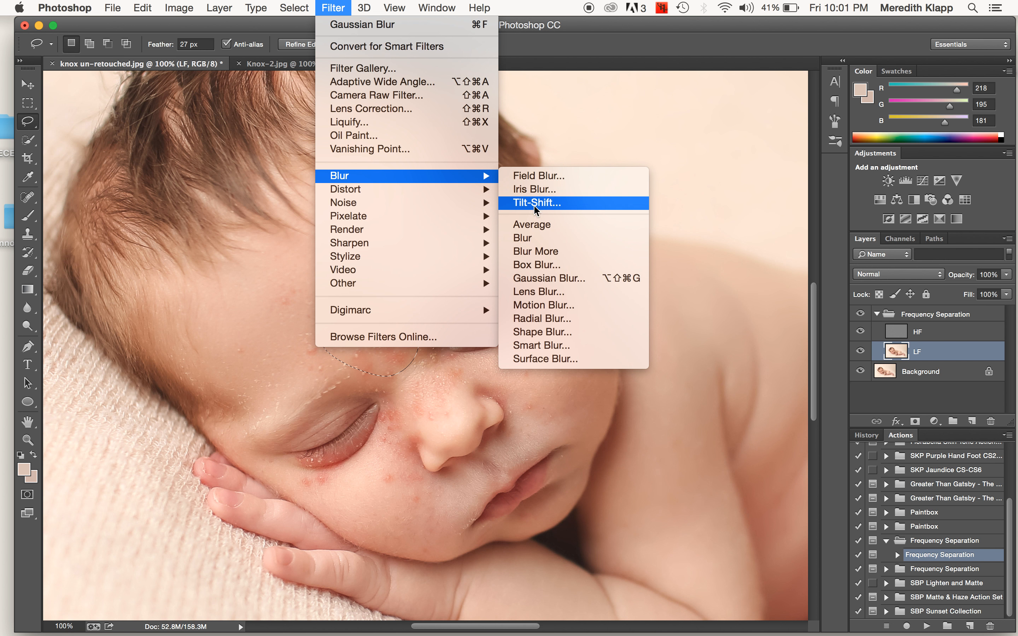
pyautogui.click(538, 278)
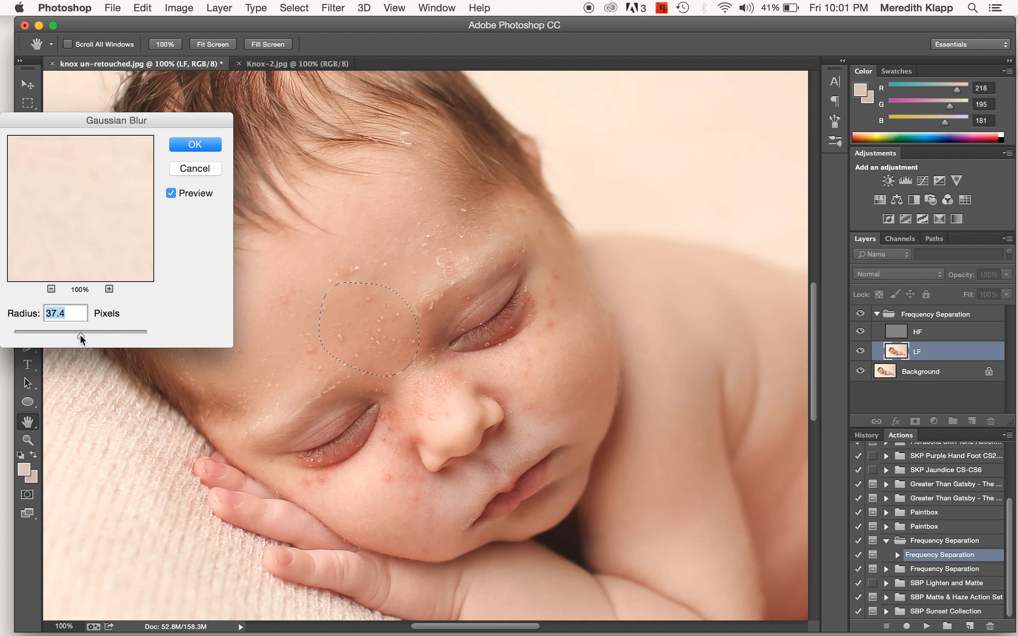
pyautogui.click(208, 147)
# Lasso the redness on the bridge of the nose, apply a Gaussian Blur of 26.1 pixels and deselect.
pyautogui.moveTo(449, 367); pyautogui.dragTo(416, 346)
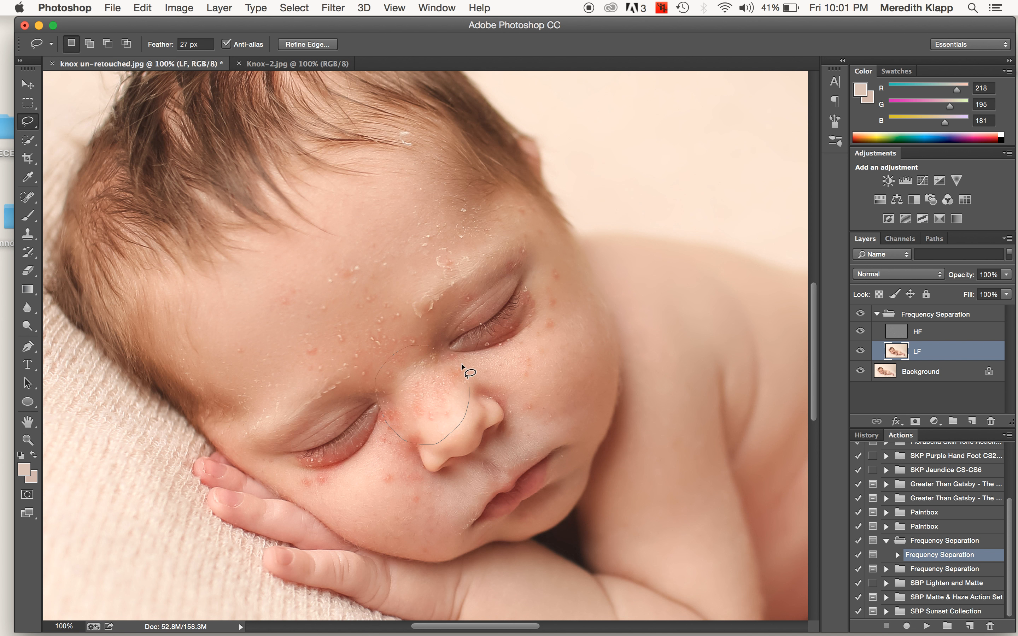
pyautogui.moveTo(435, 345); pyautogui.dragTo(423, 344)
pyautogui.press('super+alt+f')
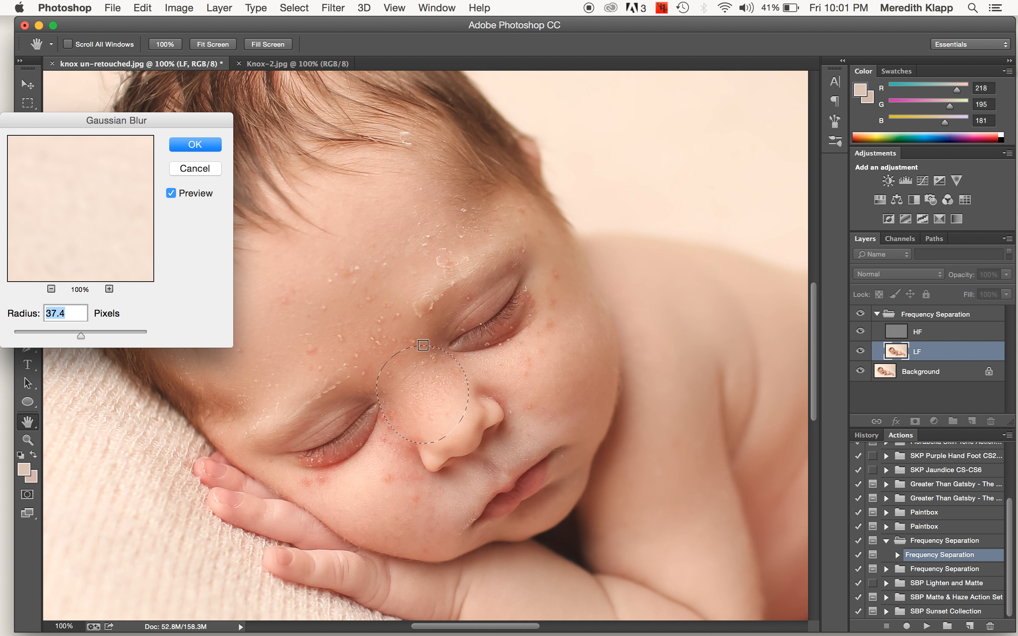
pyautogui.moveTo(83, 336); pyautogui.dragTo(75, 335)
pyautogui.click(195, 144)
pyautogui.press('super+d')
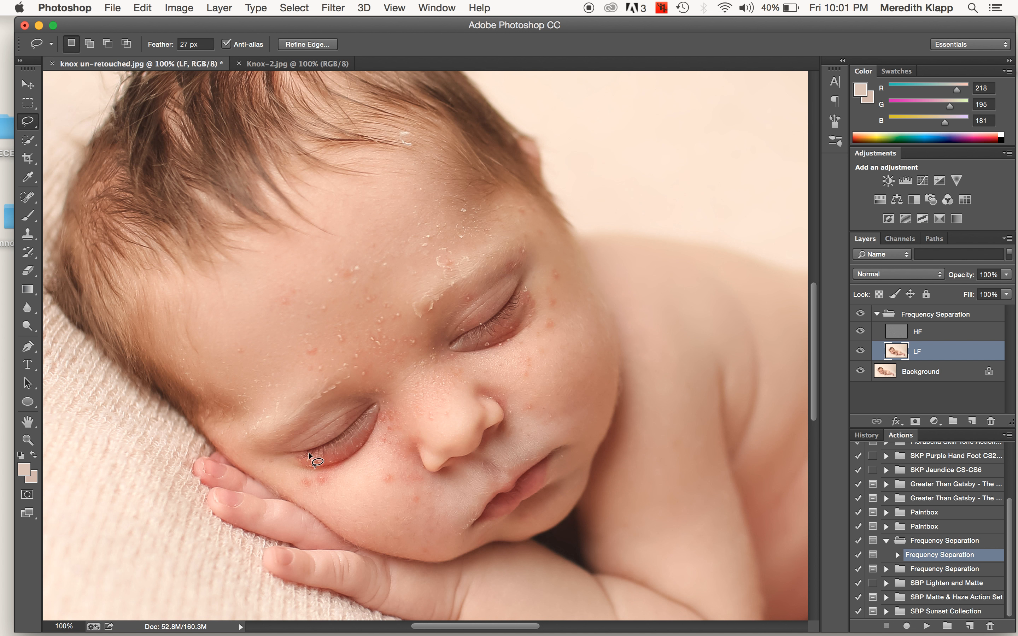
# Lasso the red patch beneath the eye nearest the hand, apply a Gaussian Blur of 26.1 pixels and deselect.
pyautogui.moveTo(292, 477)
pyautogui.mouseDown()
pyautogui.moveTo(313, 499)
pyautogui.moveTo(339, 487)
pyautogui.mouseUp()
pyautogui.moveTo(343, 448); pyautogui.dragTo(340, 447)
pyautogui.press('super+alt+f')
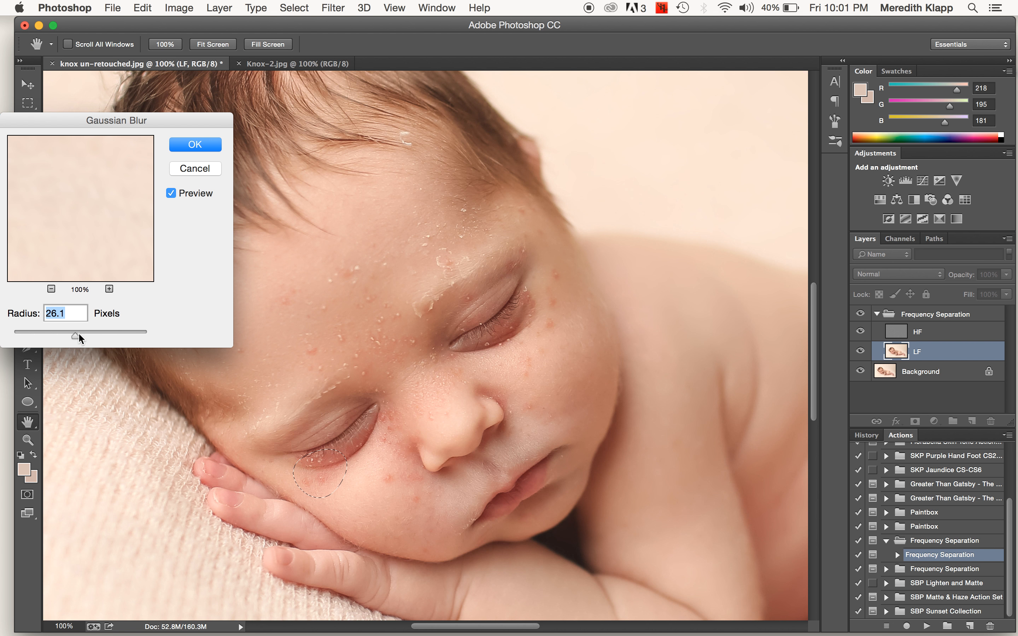
pyautogui.click(209, 145)
pyautogui.press('super+d')
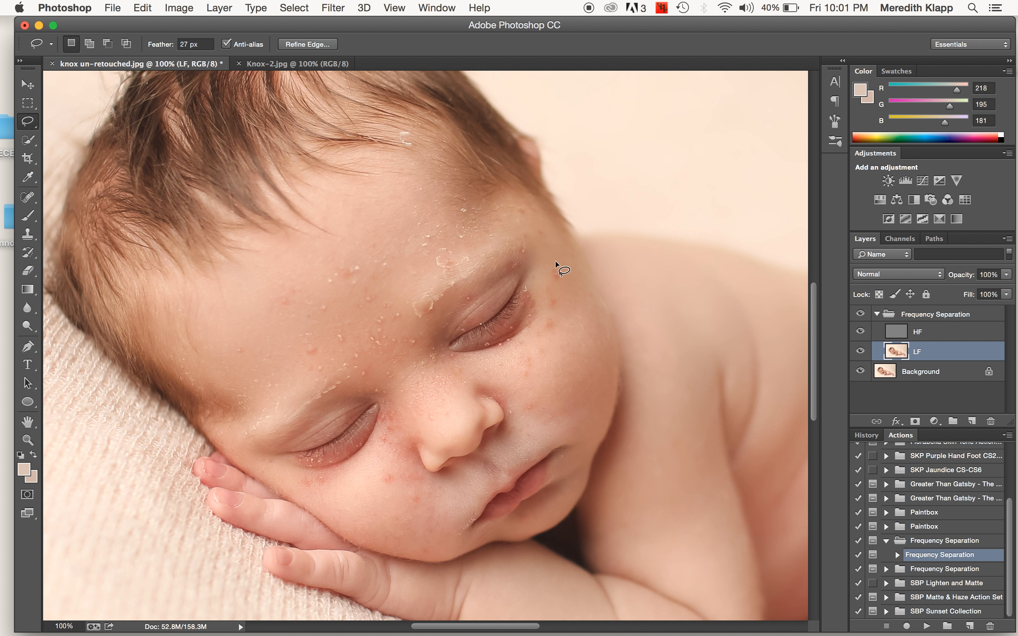
# Lasso the skin beside and beneath the eye farthest from the hand, apply a Gaussian Blur of 26.1 pixels and deselect.
pyautogui.moveTo(505, 315); pyautogui.dragTo(485, 353)
pyautogui.moveTo(558, 351)
pyautogui.mouseDown()
pyautogui.moveTo(570, 279)
pyautogui.moveTo(560, 263)
pyautogui.mouseUp()
pyautogui.press('super+alt+f')
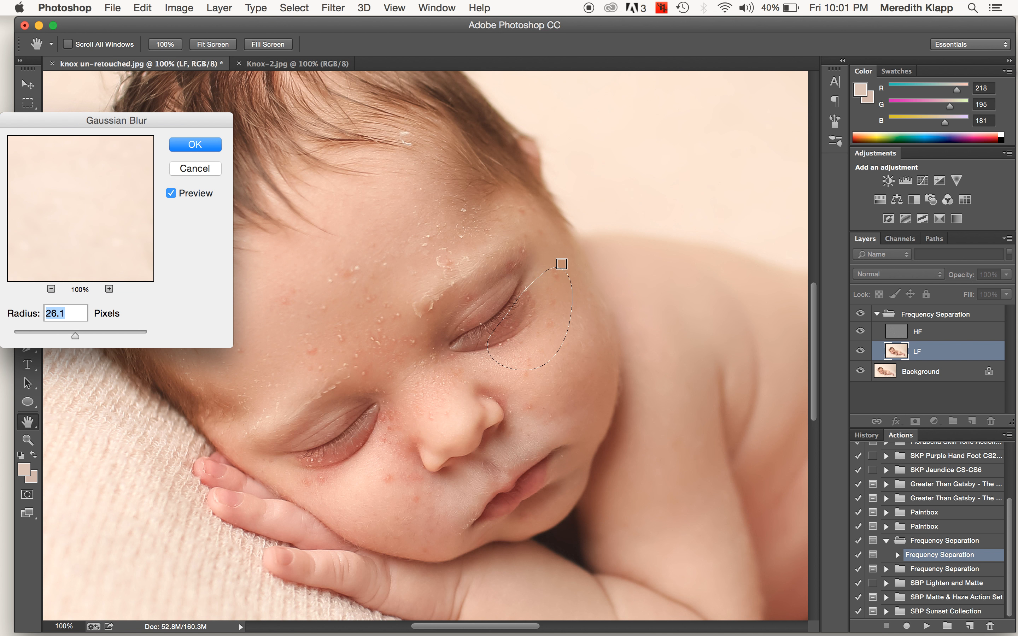
pyautogui.click(208, 146)
pyautogui.press('super+d')
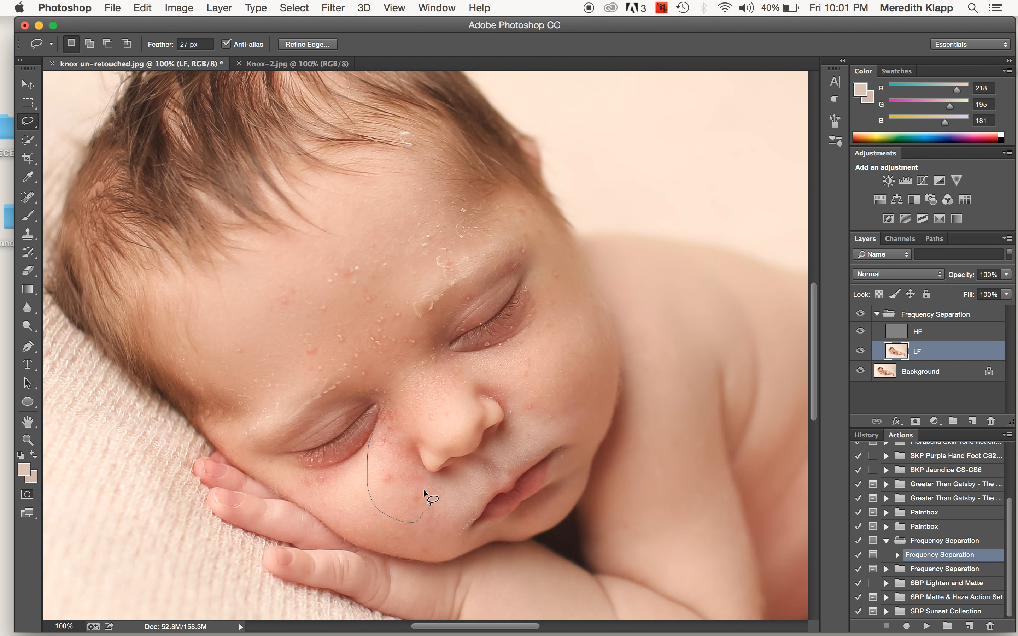
# Lasso the red blotches on the cheek between the nose and the eye nearest the hand and apply a 26.1-pixel Gaussian Blur.
pyautogui.moveTo(394, 395); pyautogui.dragTo(388, 400)
pyautogui.press('super+alt+f')
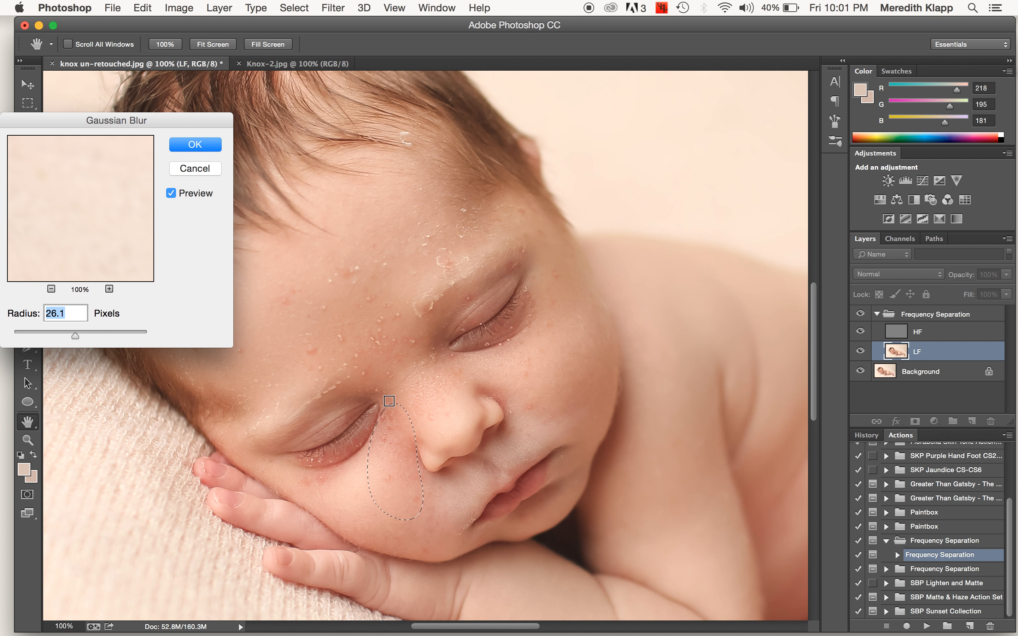
pyautogui.click(205, 143)
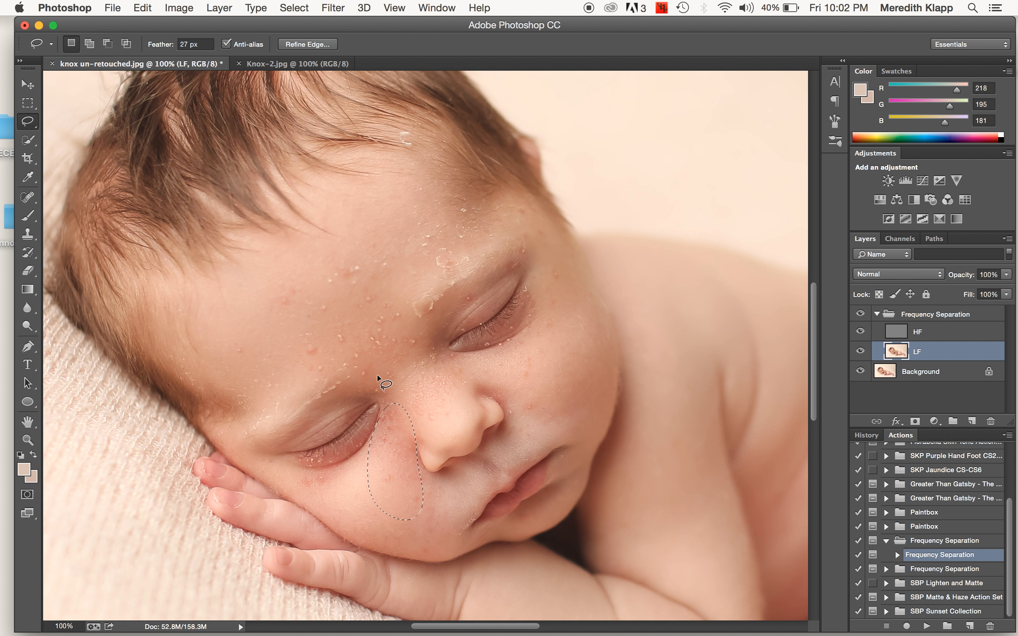
# Lasso the blotchy cheek on the far side of the nose, apply a Gaussian Blur of 26.1 pixels and deselect.
pyautogui.moveTo(539, 343)
pyautogui.mouseDown()
pyautogui.moveTo(515, 348)
pyautogui.moveTo(495, 375)
pyautogui.mouseUp()
pyautogui.moveTo(576, 400)
pyautogui.mouseDown()
pyautogui.moveTo(565, 366)
pyautogui.moveTo(528, 339)
pyautogui.mouseUp()
pyautogui.press('super+alt+f')
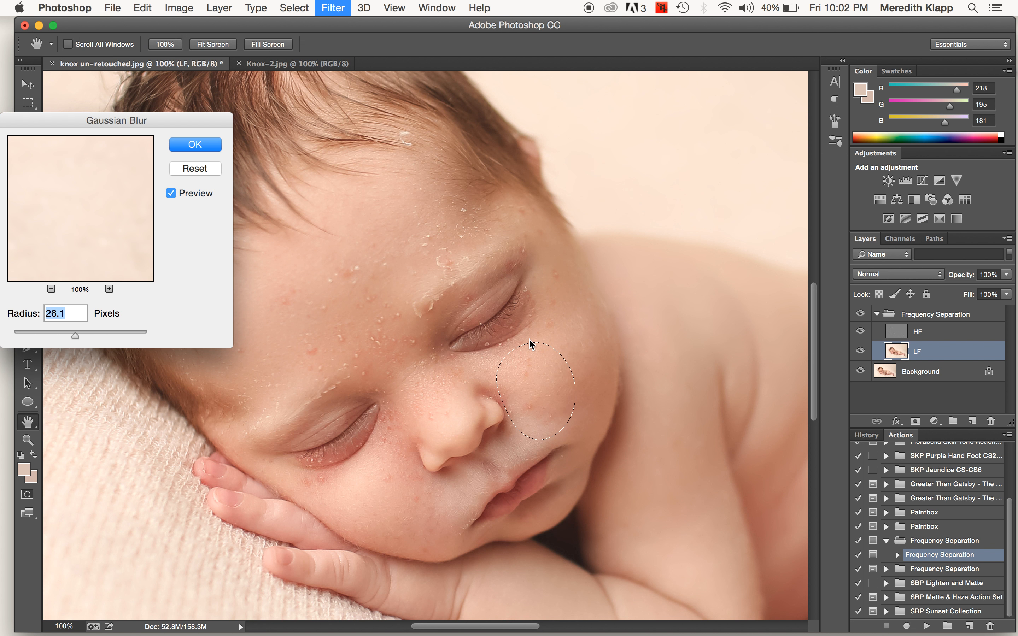
pyautogui.click(215, 148)
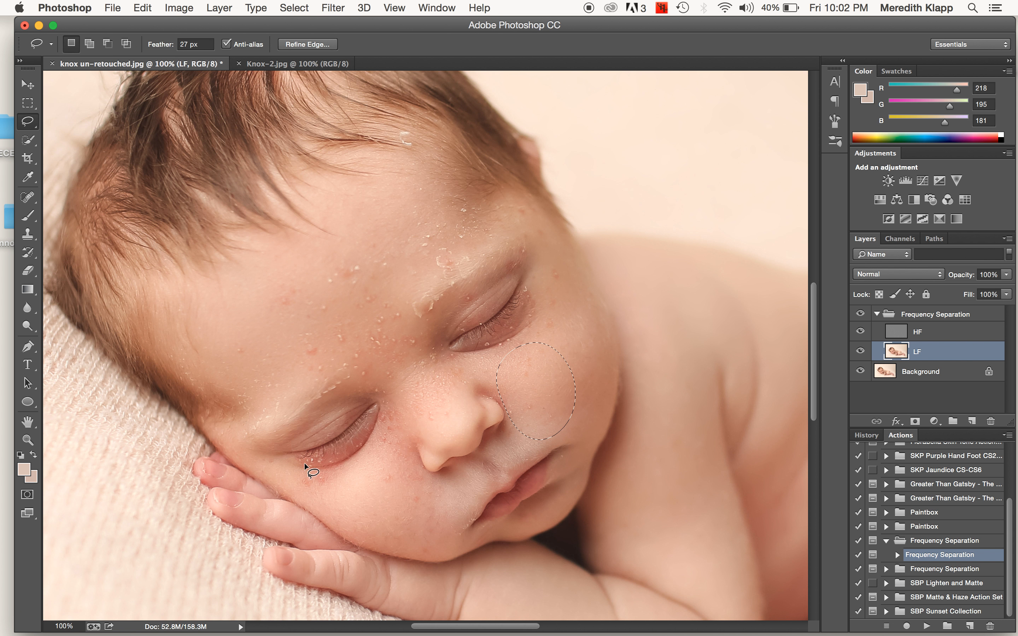
pyautogui.press('super+d')
# Lasso the small red patch between the lower lashes and the fingers, apply a Gaussian Blur of 26.1 pixels and deselect.
pyautogui.moveTo(328, 461); pyautogui.dragTo(321, 455)
pyautogui.press('alt+super+f')
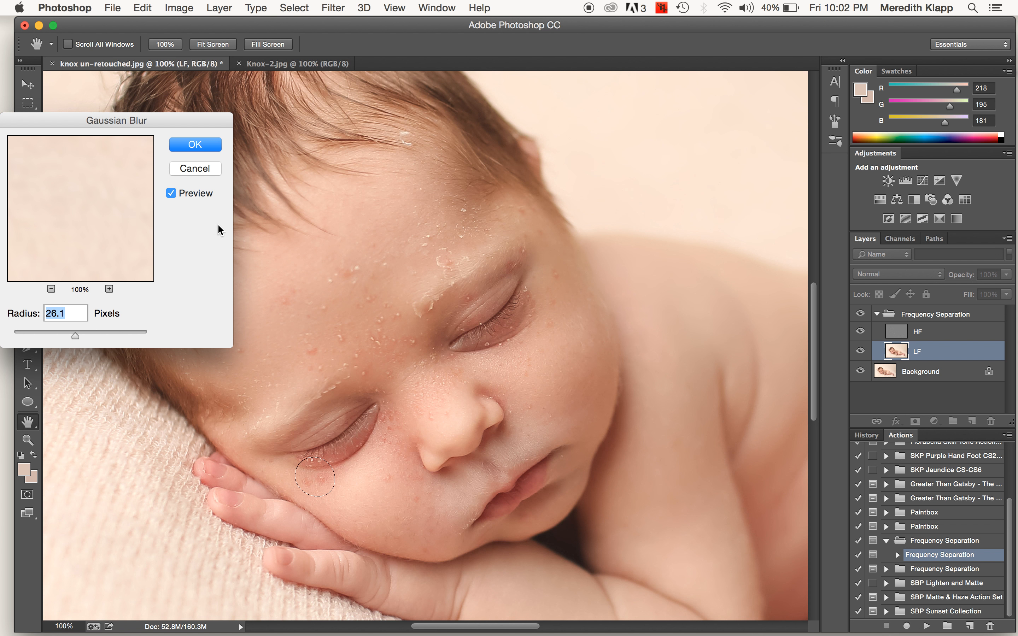
pyautogui.click(205, 143)
pyautogui.press('l')
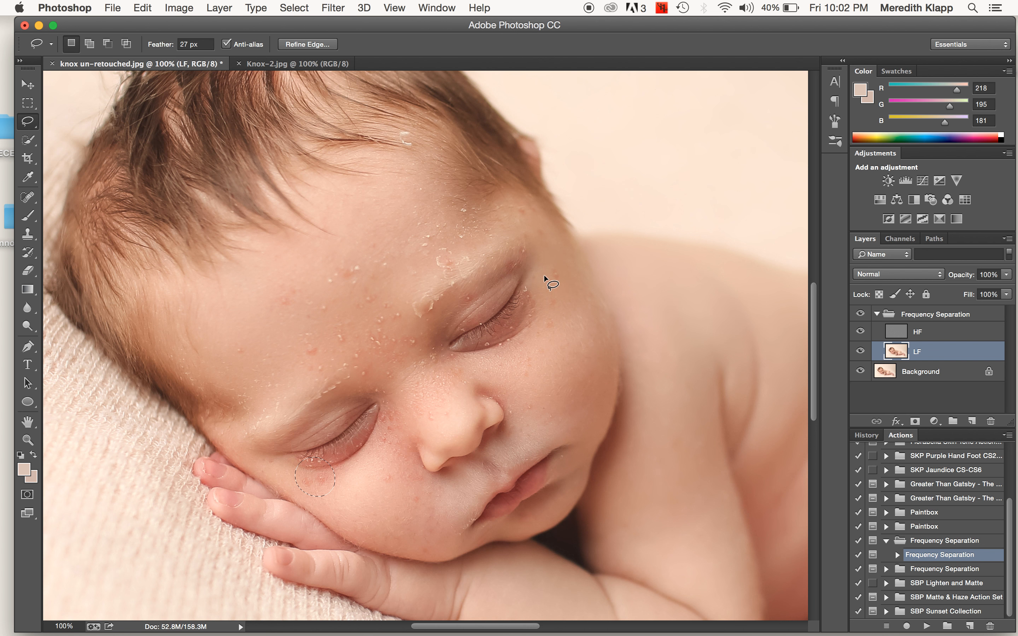
pyautogui.press('super+d')
# Lasso the patch at the outer end of the far eye and brow and apply a Gaussian Blur of 26.1 pixels.
pyautogui.moveTo(558, 254); pyautogui.dragTo(558, 257)
pyautogui.press('alt+super+f')
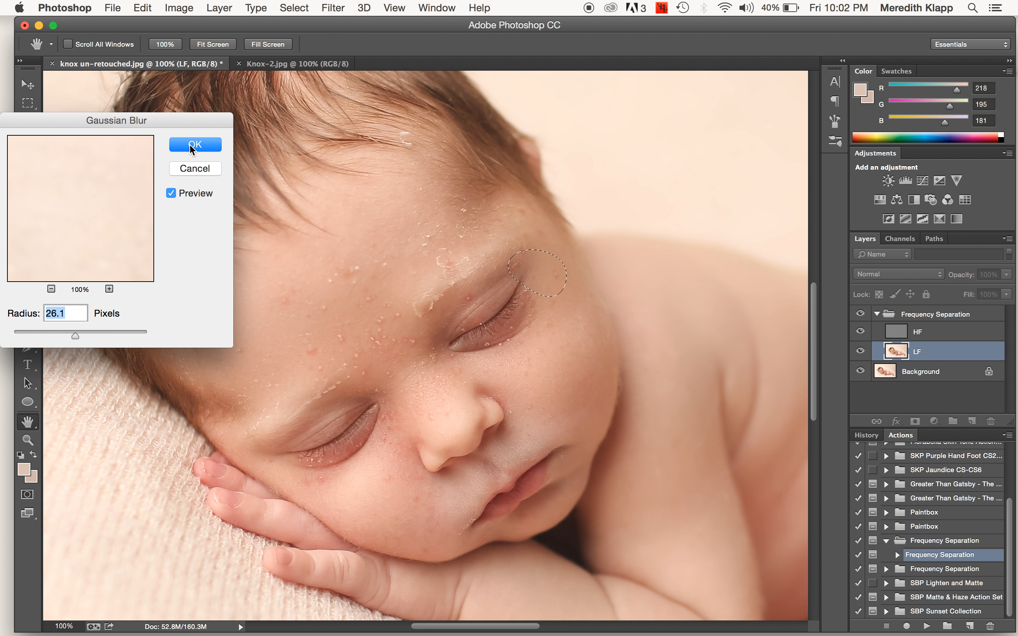
pyautogui.click(195, 144)
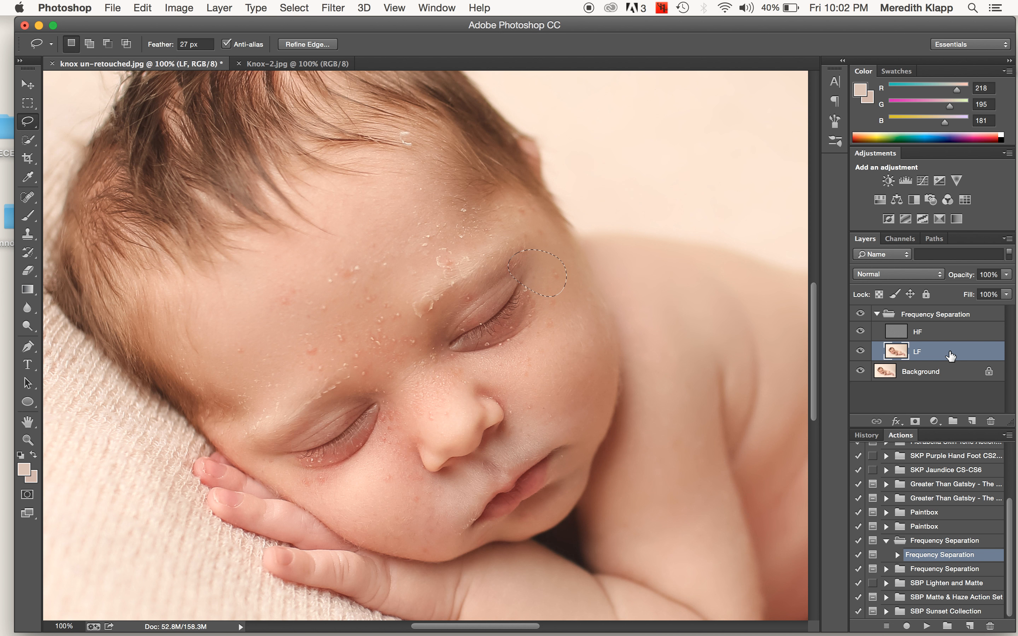
# Preview the LF layer at reduced opacity, return it to 100% and clear the selection.
pyautogui.click(1006, 274)
pyautogui.moveTo(1007, 288)
pyautogui.mouseDown()
pyautogui.moveTo(981, 289)
pyautogui.moveTo(1014, 294)
pyautogui.mouseUp()
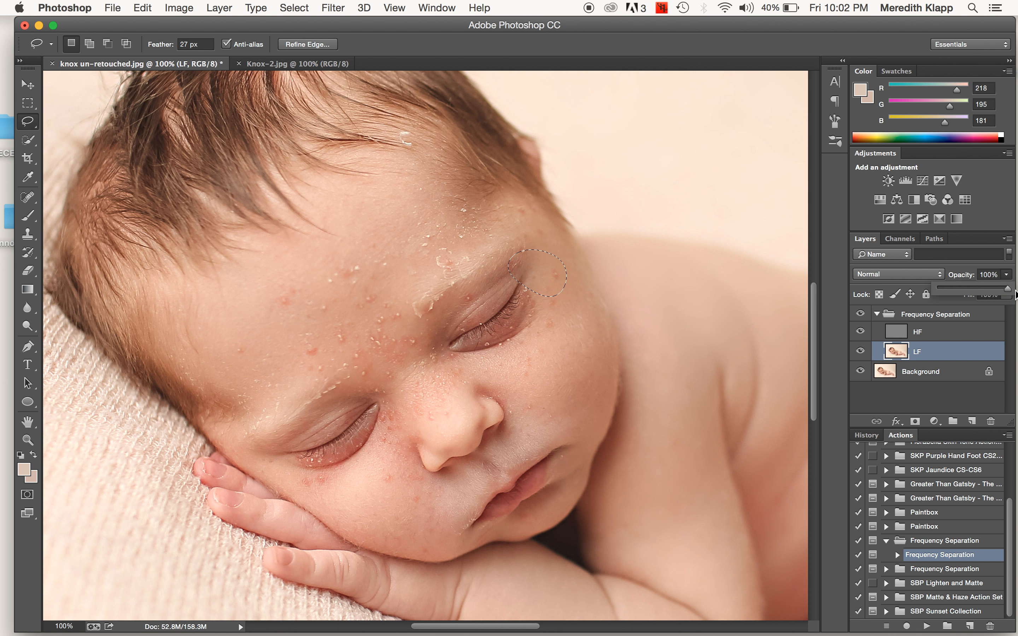
pyautogui.click(575, 319)
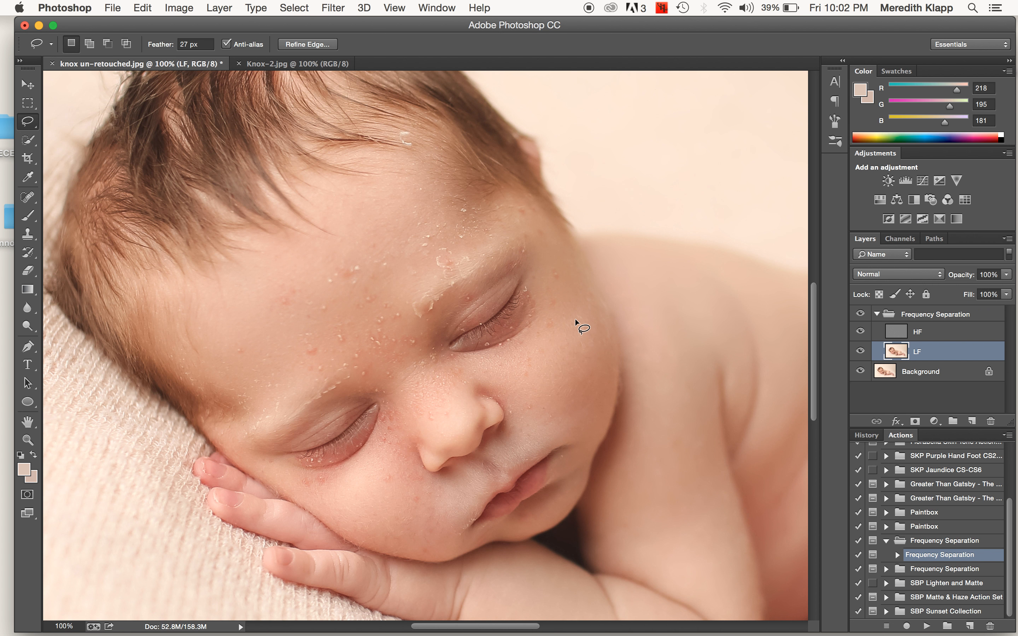
pyautogui.click(575, 319)
# Toggle the Frequency Separation group's visibility to compare the smoothed skin tones with the original.
pyautogui.click(860, 315)
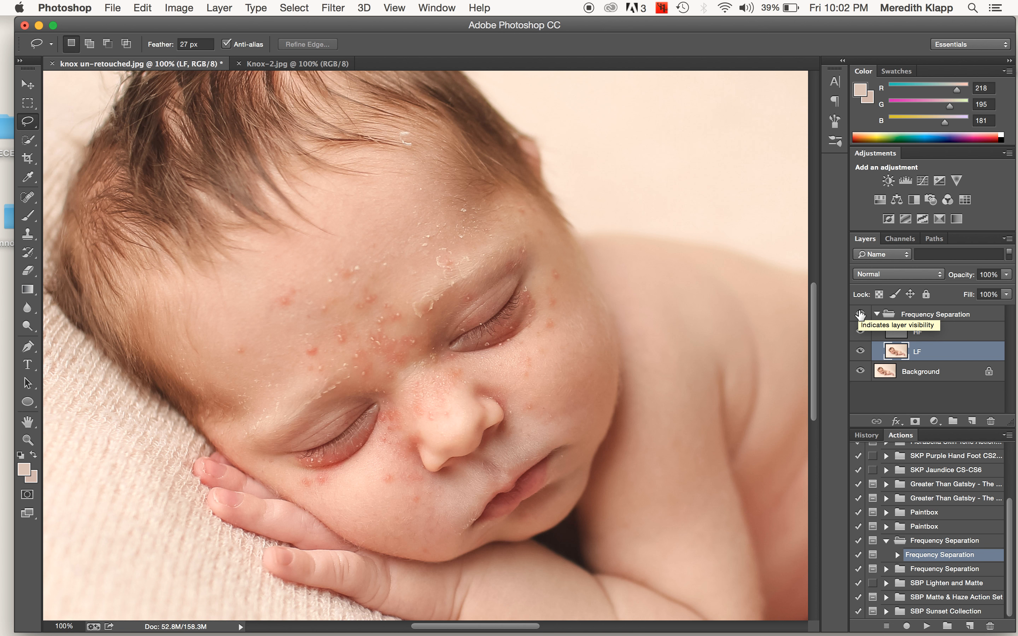
pyautogui.click(860, 314)
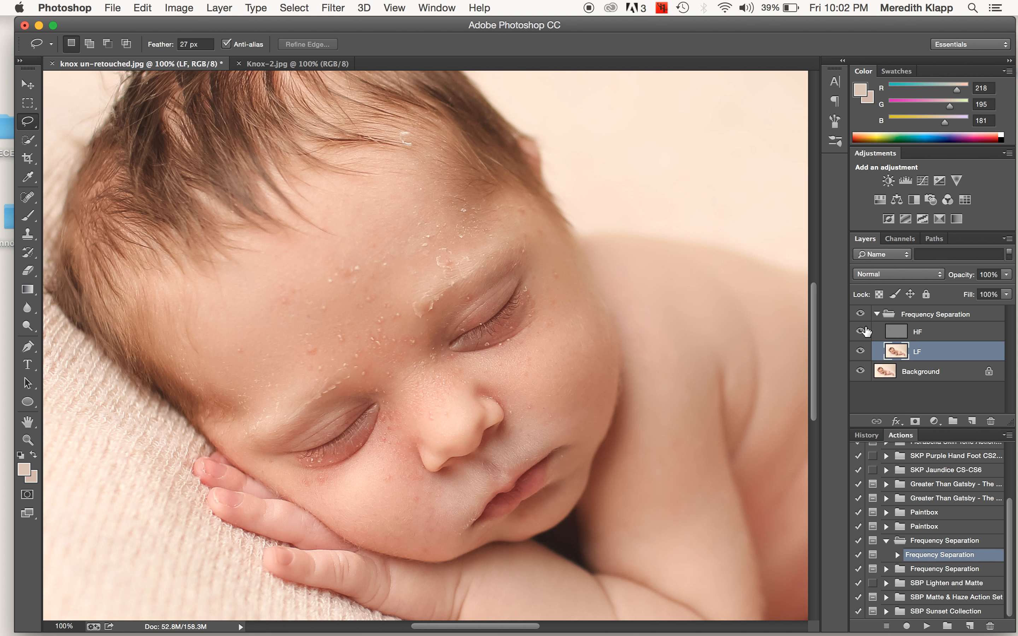
pyautogui.click(860, 315)
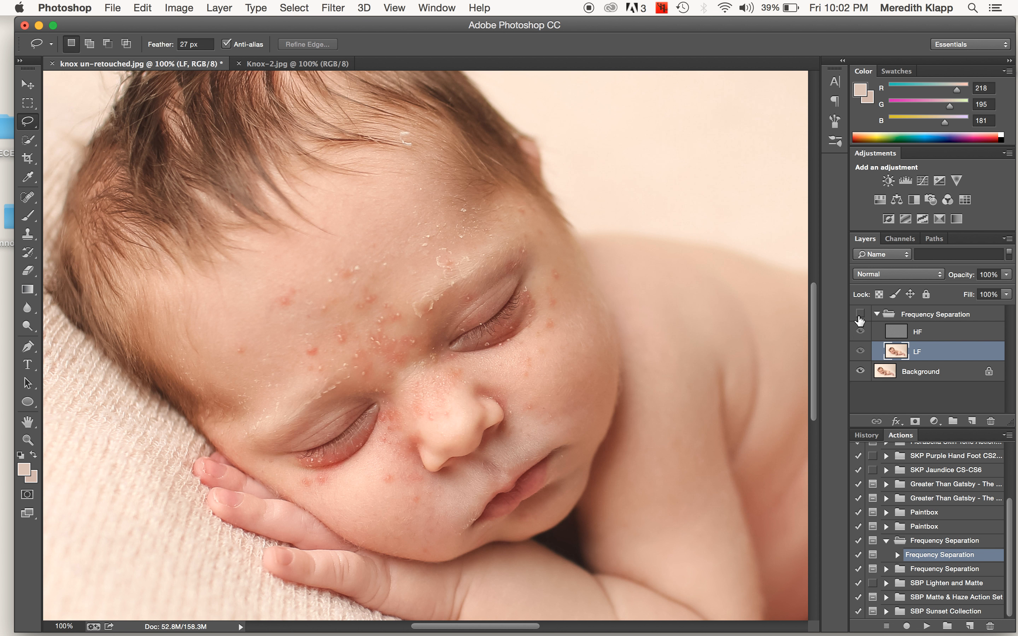
pyautogui.click(860, 315)
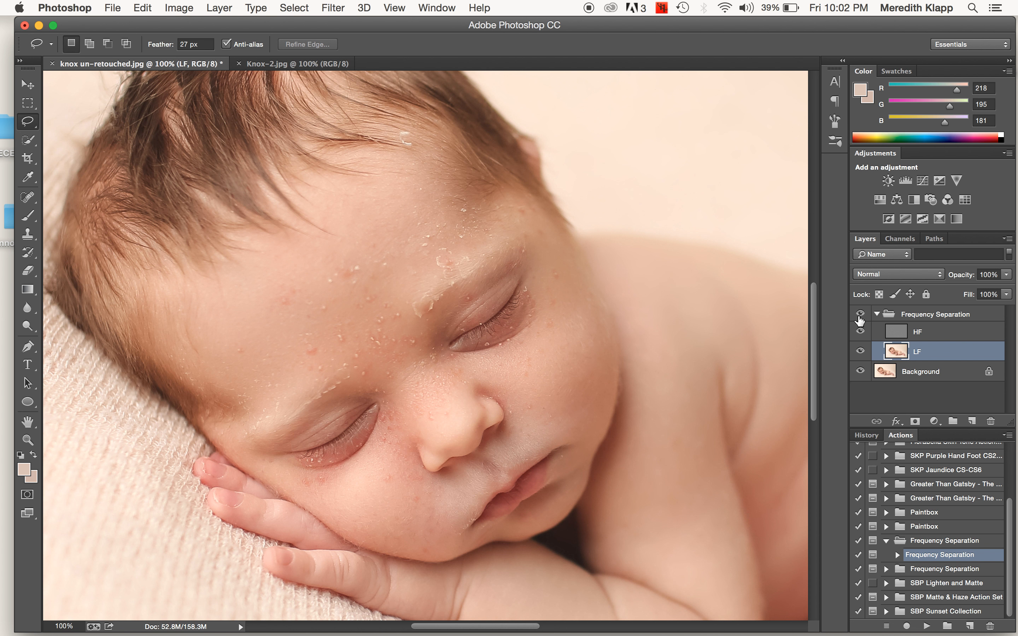
# On the HF layer, use the Clone Stamp to remove bumps from the side of the forehead nearest the blanket.
pyautogui.click(922, 333)
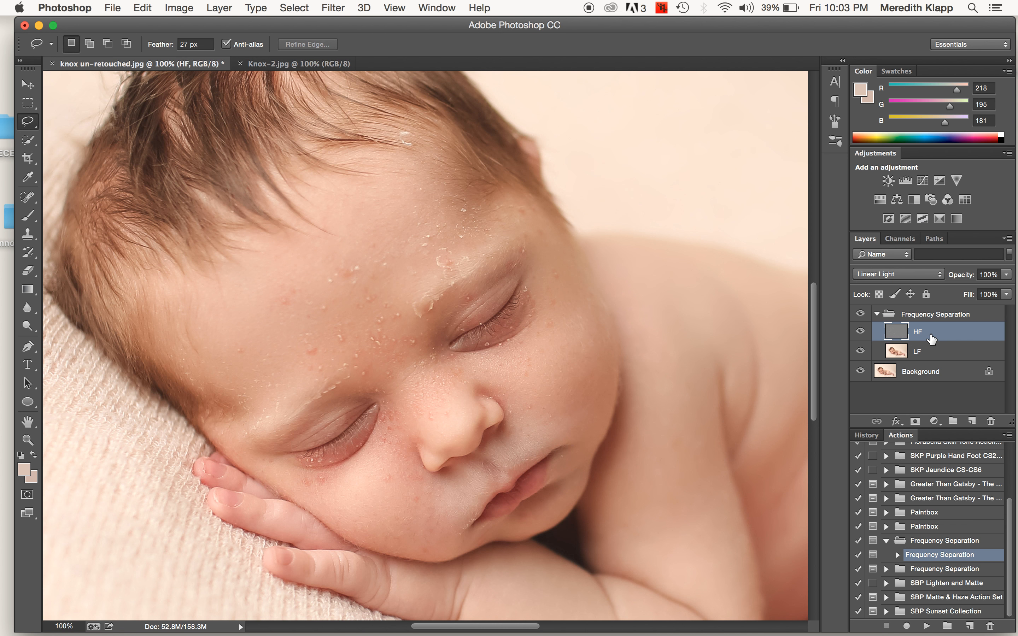
pyautogui.click(26, 234)
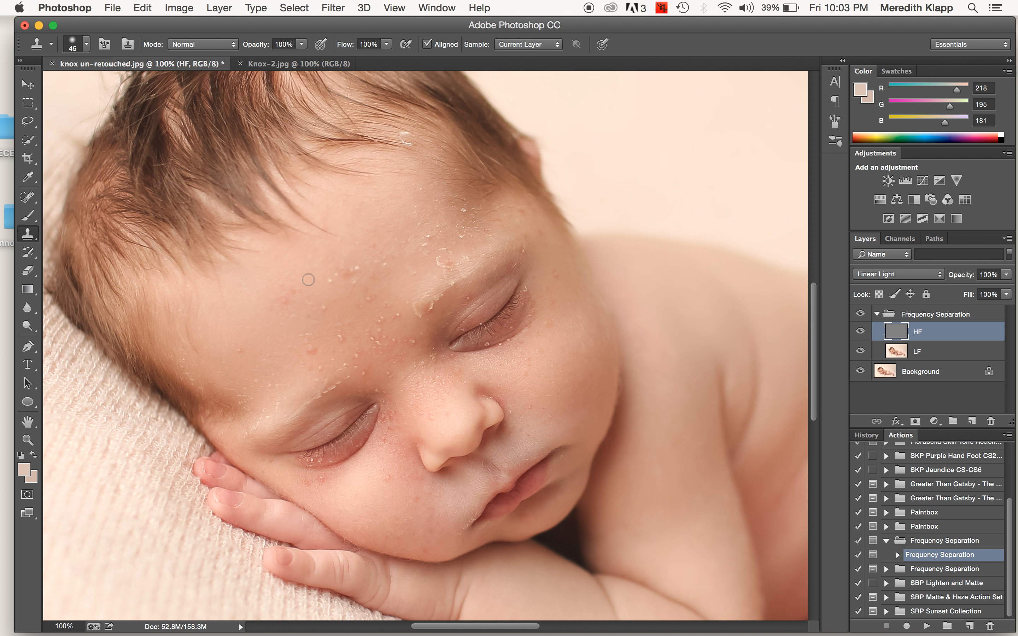
pyautogui.moveTo(292, 294); pyautogui.dragTo(285, 310)
pyautogui.keyDown('alt'); pyautogui.click(257, 318); pyautogui.keyUp('alt')
pyautogui.moveTo(240, 347)
pyautogui.mouseDown()
pyautogui.moveTo(262, 341)
pyautogui.moveTo(274, 384)
pyautogui.mouseUp()
pyautogui.keyDown('alt'); pyautogui.click(276, 325); pyautogui.keyUp('alt')
pyautogui.moveTo(303, 334); pyautogui.dragTo(320, 368)
pyautogui.keyDown('alt'); pyautogui.click(267, 309); pyautogui.keyUp('alt')
pyautogui.moveTo(309, 301)
pyautogui.mouseDown()
pyautogui.moveTo(304, 318)
pyautogui.moveTo(319, 309)
pyautogui.mouseUp()
# Clone clean skin texture over the bumps and flakes across the middle of the forehead.
pyautogui.keyDown('alt'); pyautogui.click(325, 283); pyautogui.keyUp('alt')
pyautogui.moveTo(336, 278)
pyautogui.mouseDown()
pyautogui.moveTo(358, 268)
pyautogui.moveTo(349, 281)
pyautogui.mouseUp()
pyautogui.keyDown('alt'); pyautogui.click(315, 285); pyautogui.keyUp('alt')
pyautogui.keyDown('alt'); pyautogui.click(325, 325); pyautogui.keyUp('alt')
pyautogui.click(351, 343)
pyautogui.keyDown('alt'); pyautogui.click(386, 318); pyautogui.keyUp('alt')
pyautogui.moveTo(358, 311)
pyautogui.mouseDown()
pyautogui.moveTo(380, 290)
pyautogui.moveTo(367, 291)
pyautogui.moveTo(377, 262)
pyautogui.moveTo(386, 266)
pyautogui.moveTo(379, 277)
pyautogui.moveTo(373, 246)
pyautogui.mouseUp()
pyautogui.keyDown('alt'); pyautogui.click(378, 277); pyautogui.keyUp('alt')
pyautogui.click(352, 259)
pyautogui.moveTo(325, 295); pyautogui.dragTo(339, 296)
pyautogui.keyDown('alt'); pyautogui.click(386, 284); pyautogui.keyUp('alt')
pyautogui.click(354, 264)
# Clone clean skin texture over the flakes on the forehead just above the far brow.
pyautogui.keyDown('alt'); pyautogui.click(380, 257); pyautogui.keyUp('alt')
pyautogui.click(387, 254)
pyautogui.click(391, 250)
pyautogui.click(413, 272)
pyautogui.click(409, 238)
pyautogui.keyDown('alt'); pyautogui.click(412, 234); pyautogui.keyUp('alt')
pyautogui.moveTo(423, 234)
pyautogui.mouseDown()
pyautogui.moveTo(423, 251)
pyautogui.moveTo(435, 235)
pyautogui.moveTo(440, 262)
pyautogui.mouseUp()
pyautogui.keyDown('alt'); pyautogui.click(420, 234); pyautogui.keyUp('alt')
pyautogui.keyDown('alt'); pyautogui.click(427, 249); pyautogui.keyUp('alt')
pyautogui.keyDown('alt'); pyautogui.click(425, 262); pyautogui.keyUp('alt')
pyautogui.click(438, 254)
# Clone out the bumps on the cheek beside the nose and beneath the eye nearest the hand.
pyautogui.moveTo(382, 446)
pyautogui.mouseDown()
pyautogui.moveTo(385, 435)
pyautogui.moveTo(382, 448)
pyautogui.mouseUp()
pyautogui.moveTo(389, 444); pyautogui.dragTo(391, 477)
pyautogui.keyDown('alt'); pyautogui.click(387, 450); pyautogui.keyUp('alt')
pyautogui.keyDown('alt'); pyautogui.click(337, 482); pyautogui.keyUp('alt')
pyautogui.click(320, 480)
pyautogui.click(308, 482)
pyautogui.moveTo(307, 479); pyautogui.dragTo(301, 477)
# Clone out the flakes above the brow nearest the hand and the bumps between the brows.
pyautogui.keyDown('alt'); pyautogui.click(346, 381); pyautogui.keyUp('alt')
pyautogui.click(333, 380)
pyautogui.click(348, 373)
pyautogui.click(338, 371)
pyautogui.keyDown('alt'); pyautogui.click(373, 364); pyautogui.keyUp('alt')
pyautogui.keyDown('alt'); pyautogui.click(376, 371); pyautogui.keyUp('alt')
pyautogui.click(391, 340)
pyautogui.moveTo(417, 316); pyautogui.dragTo(413, 302)
# Toggle the Frequency Separation group's visibility to compare the cloned skin texture with the original.
pyautogui.click(860, 314)
pyautogui.click(860, 314)
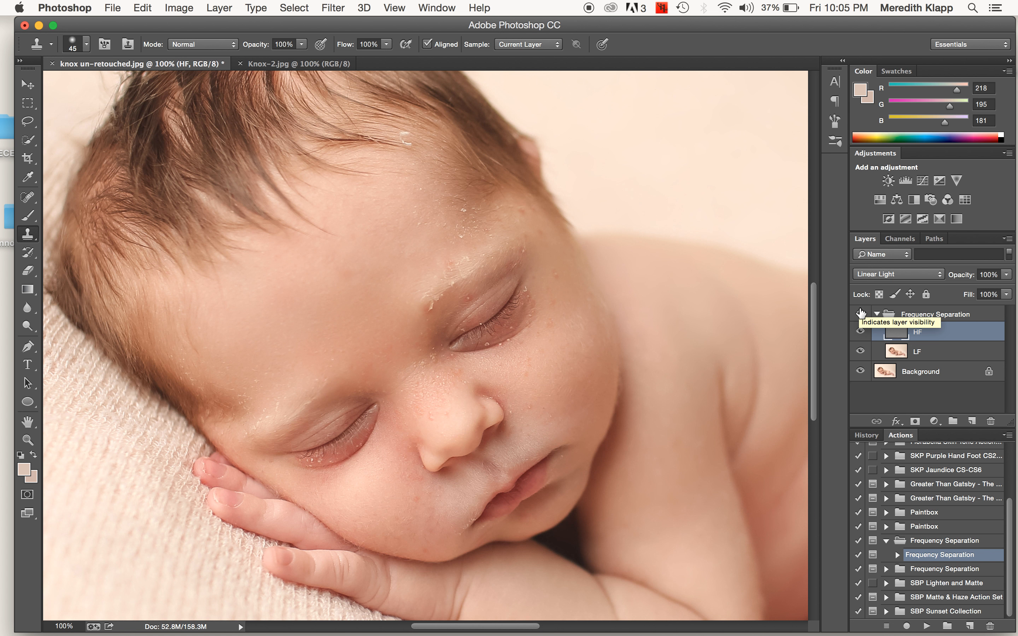
pyautogui.click(860, 313)
pyautogui.click(860, 313)
# On the LF layer, lasso the uneven patch in the middle of the forehead, apply a 47.2-pixel Gaussian Blur and deselect.
pyautogui.click(933, 355)
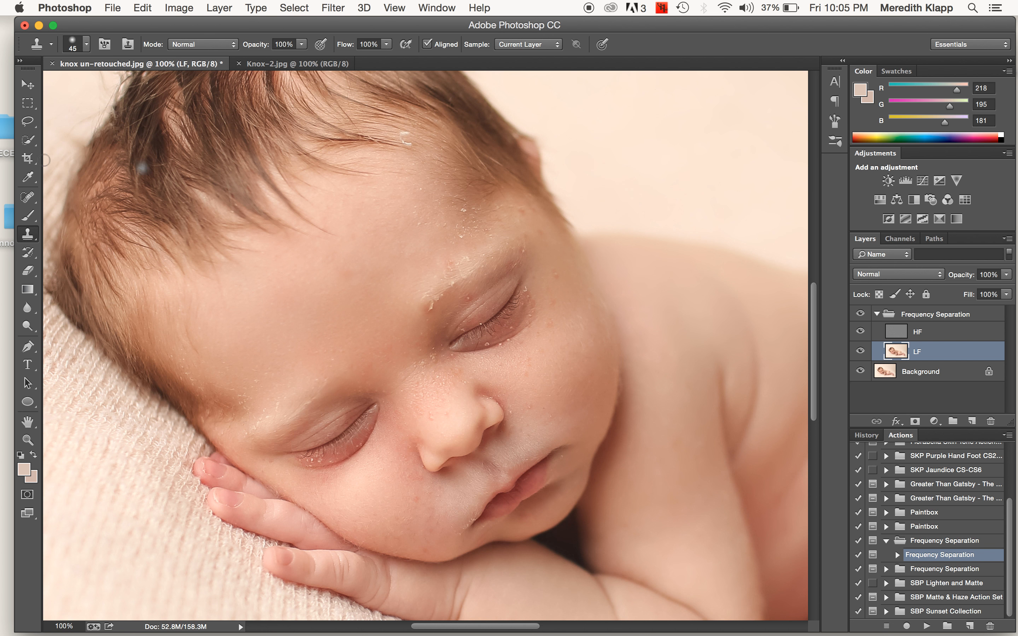
pyautogui.click(29, 122)
pyautogui.moveTo(332, 231)
pyautogui.mouseDown()
pyautogui.moveTo(312, 304)
pyautogui.moveTo(348, 327)
pyautogui.mouseUp()
pyautogui.moveTo(388, 213); pyautogui.dragTo(389, 215)
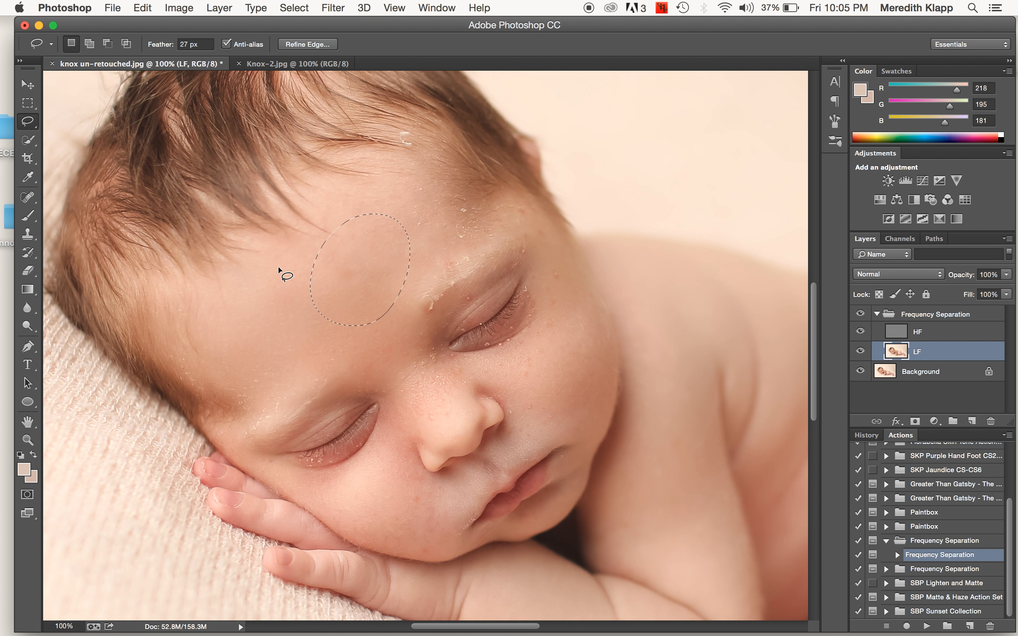
pyautogui.press('super+alt+f')
pyautogui.moveTo(89, 332); pyautogui.dragTo(85, 338)
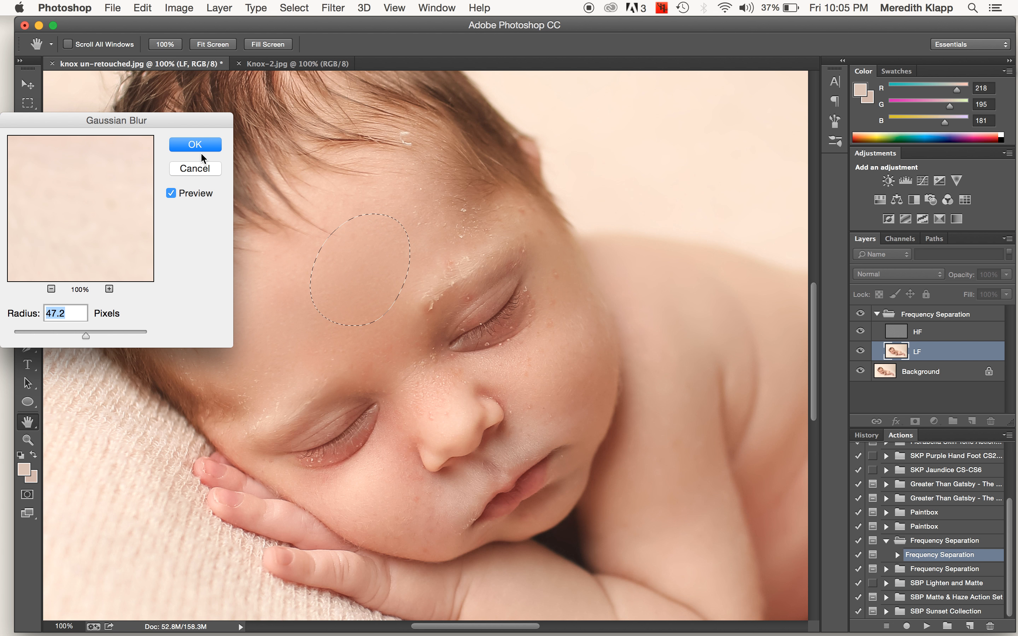
pyautogui.click(209, 147)
pyautogui.press('super+d')
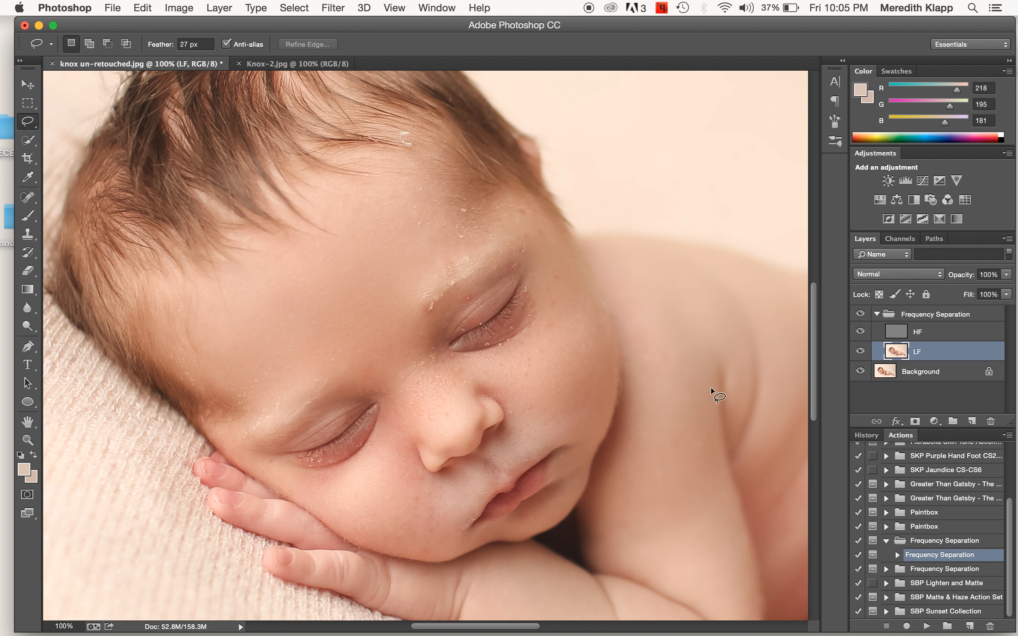
# On the HF layer, use the Clone Stamp to clean up remaining flakes on the forehead above the far brow.
pyautogui.click(896, 336)
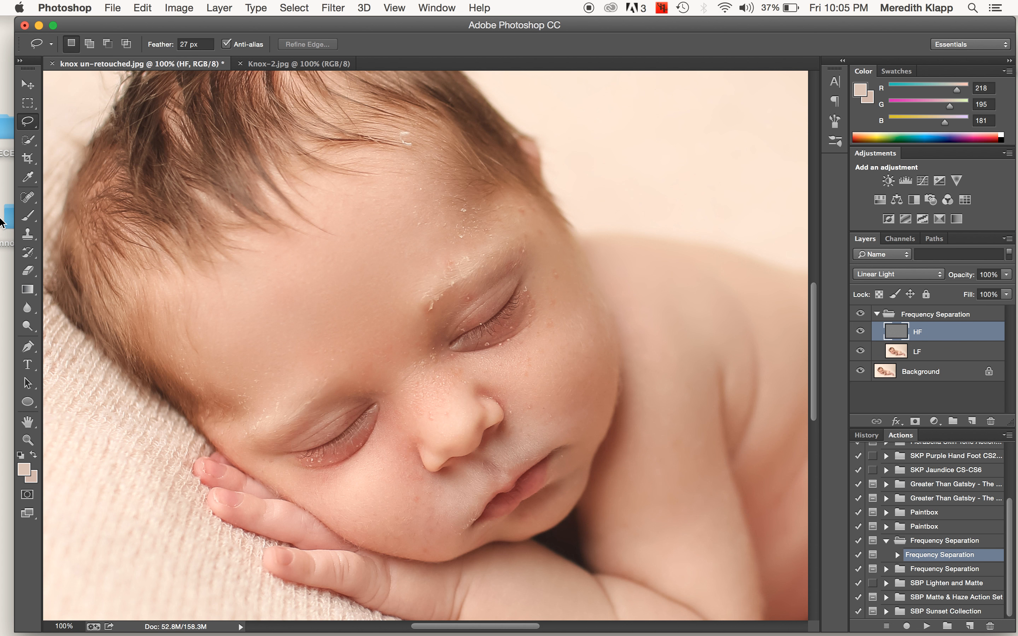
pyautogui.click(28, 234)
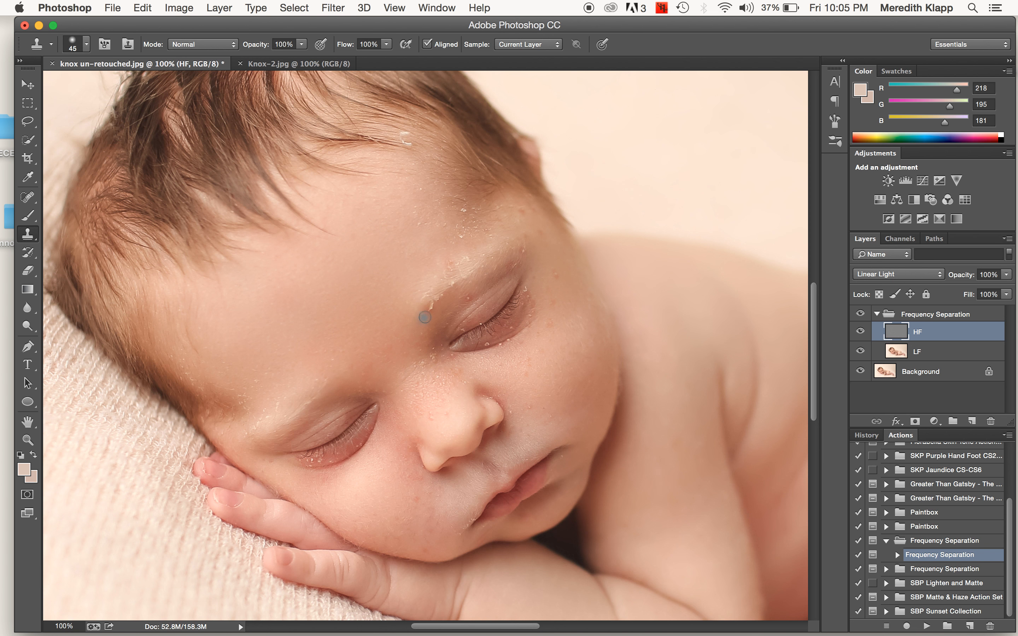
pyautogui.keyDown('alt'); pyautogui.click(407, 312); pyautogui.keyUp('alt')
pyautogui.click(400, 234)
pyautogui.moveTo(420, 221)
pyautogui.mouseDown()
pyautogui.moveTo(445, 227)
pyautogui.moveTo(410, 214)
pyautogui.mouseUp()
# Clone clean skin texture over the remaining bumps on the bridge of the nose and the nearby cheek.
pyautogui.moveTo(424, 366); pyautogui.dragTo(415, 357)
pyautogui.keyDown('alt'); pyautogui.click(405, 352); pyautogui.keyUp('alt')
pyautogui.moveTo(420, 373); pyautogui.dragTo(416, 383)
pyautogui.keyDown('alt'); pyautogui.click(414, 371); pyautogui.keyUp('alt')
pyautogui.moveTo(419, 393)
pyautogui.mouseDown()
pyautogui.moveTo(433, 420)
pyautogui.moveTo(449, 417)
pyautogui.moveTo(439, 397)
pyautogui.moveTo(445, 404)
pyautogui.moveTo(448, 386)
pyautogui.moveTo(447, 404)
pyautogui.moveTo(431, 381)
pyautogui.mouseUp()
pyautogui.moveTo(420, 393); pyautogui.dragTo(416, 402)
pyautogui.click(437, 350)
pyautogui.click(415, 498)
# Compare the retouch with the original by toggling the Frequency Separation group, and view the finished Knox-2.jpg fitted to the window.
pyautogui.click(860, 314)
pyautogui.click(860, 314)
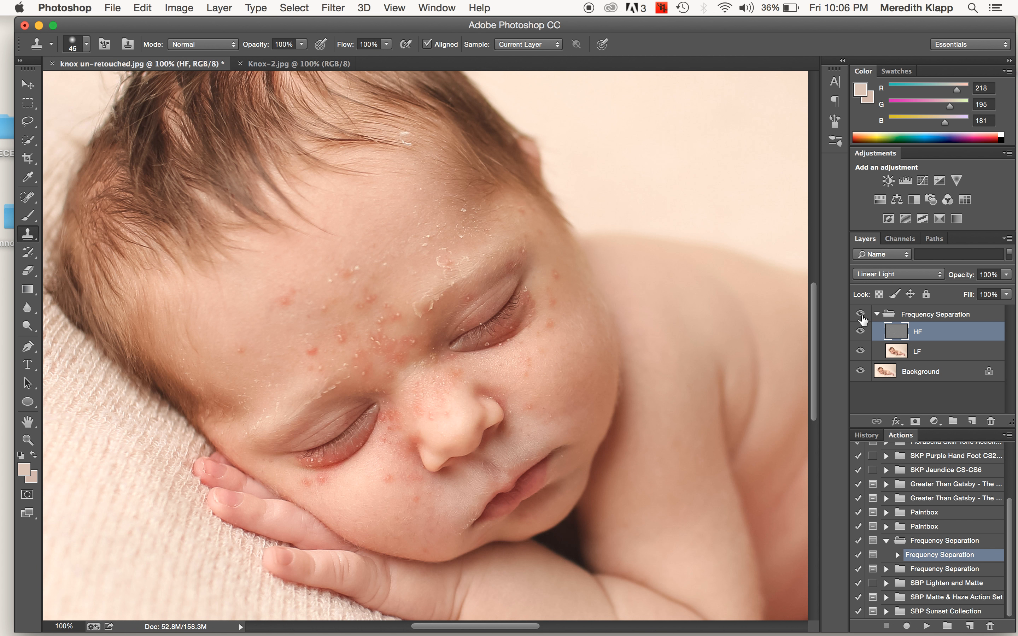
pyautogui.click(321, 65)
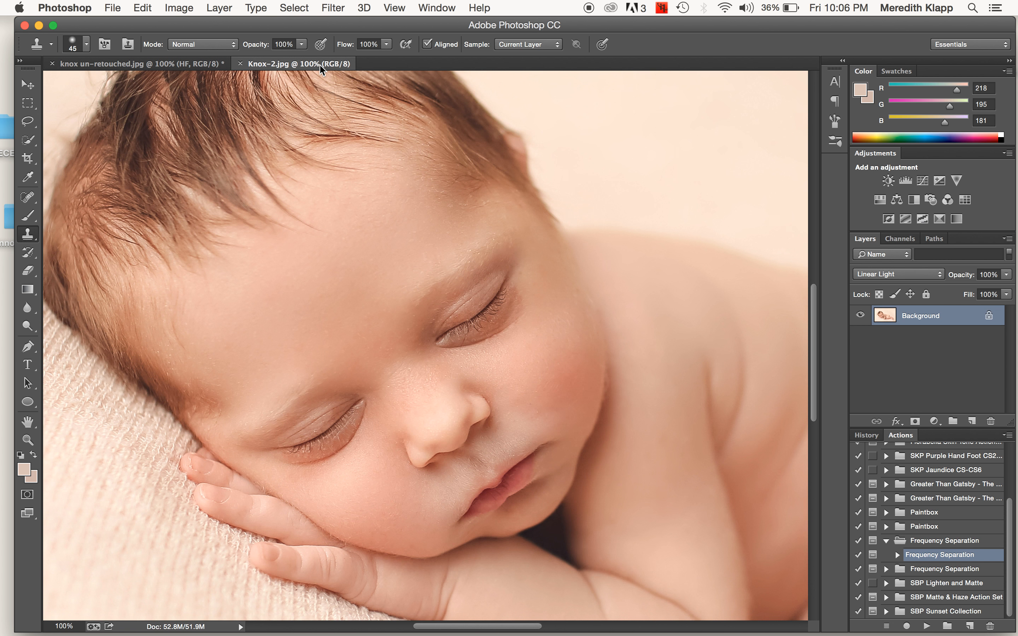
pyautogui.press('super+0')
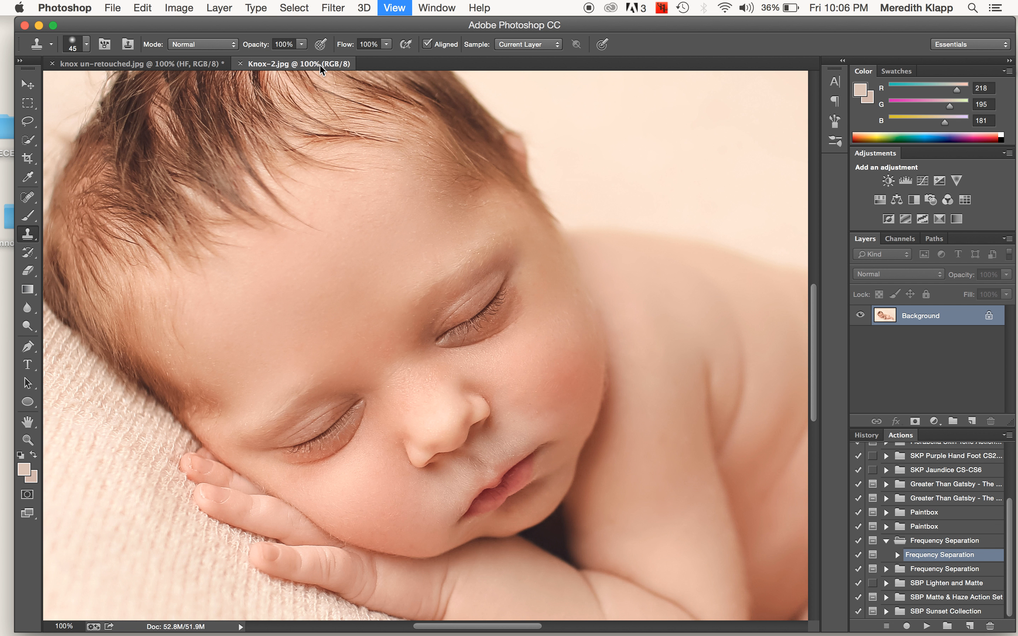
pyautogui.click(157, 63)
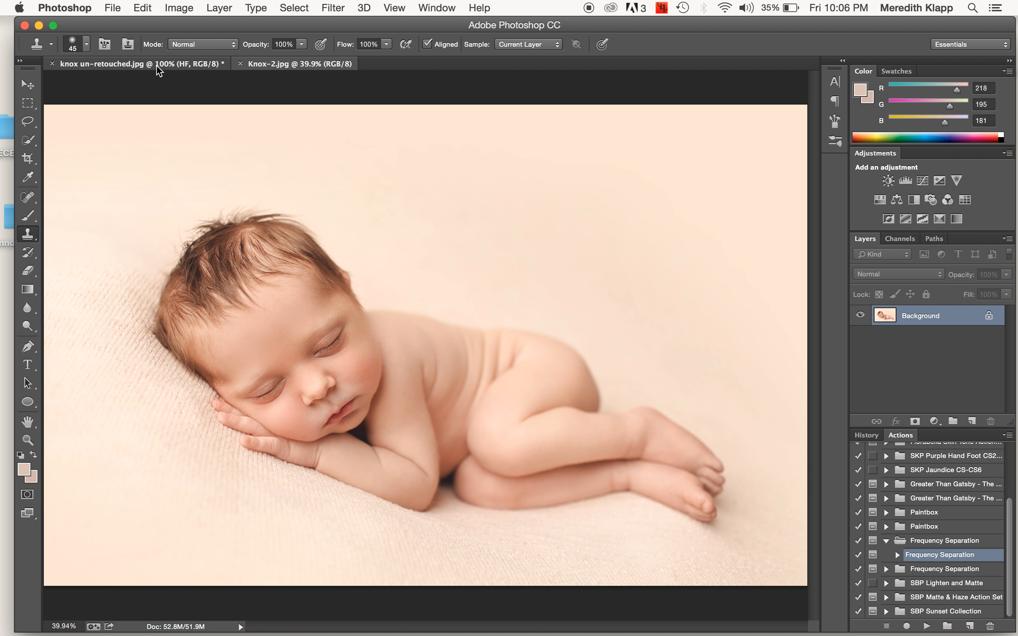
pyautogui.click(328, 65)
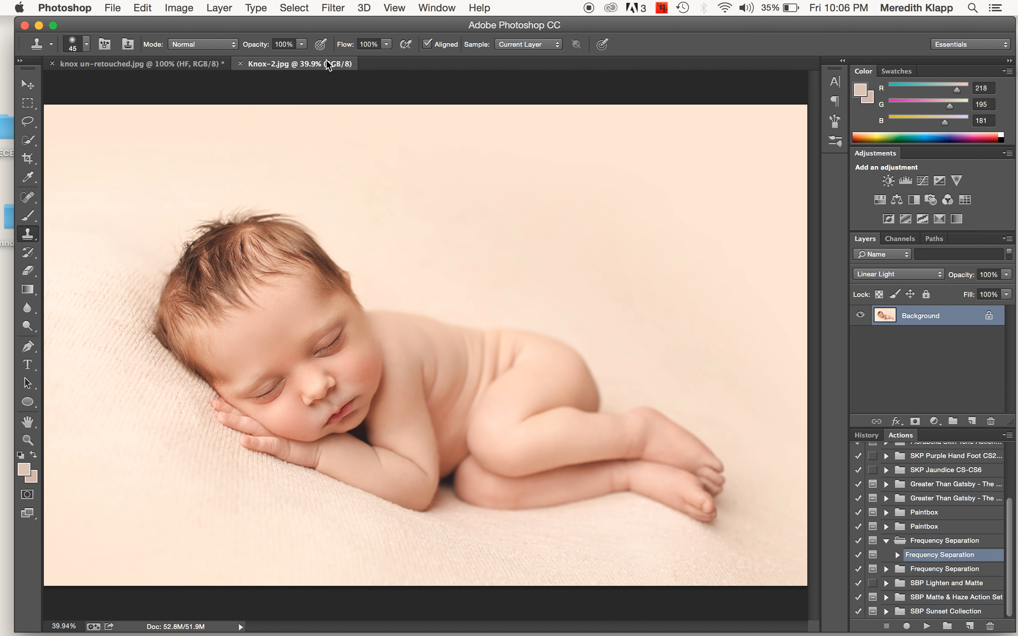